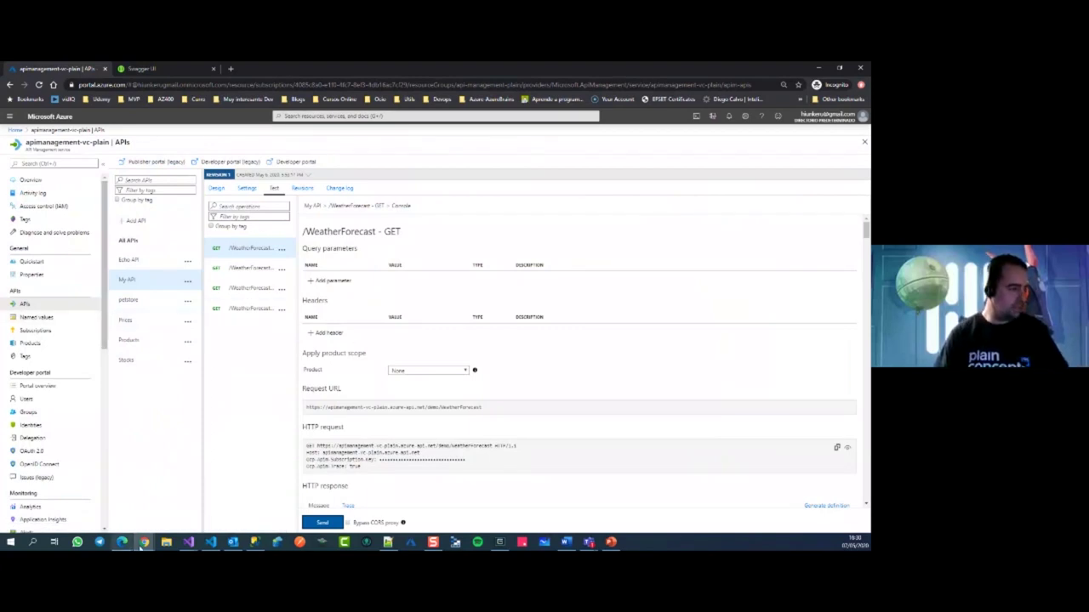
Execute the /WeatherForecast GET request of My API in Swagger UI and review the response body
left_click(161, 71)
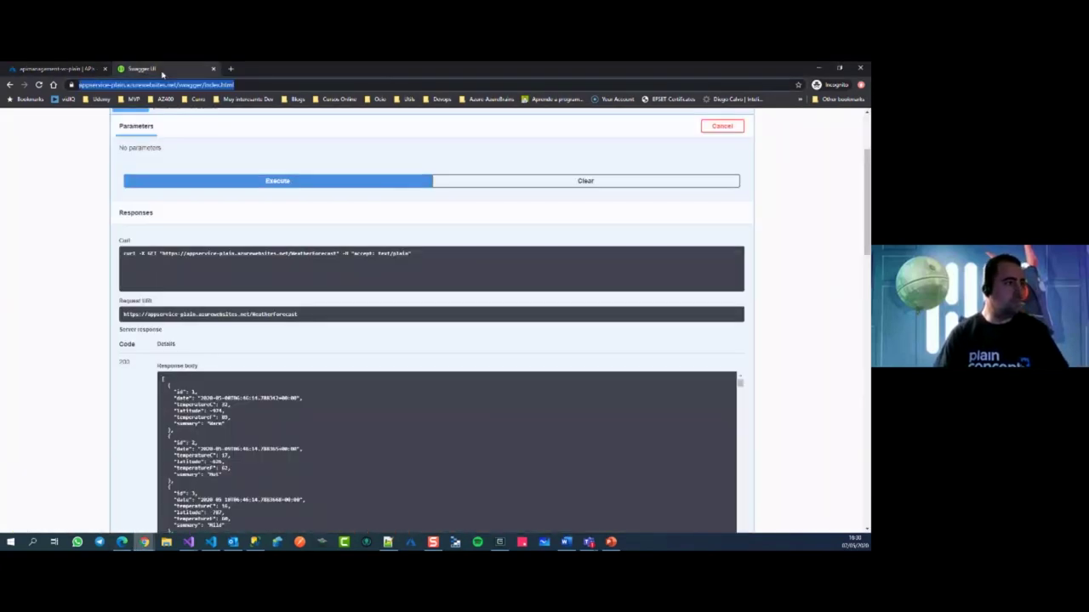
scroll(285, 244, "up", 2)
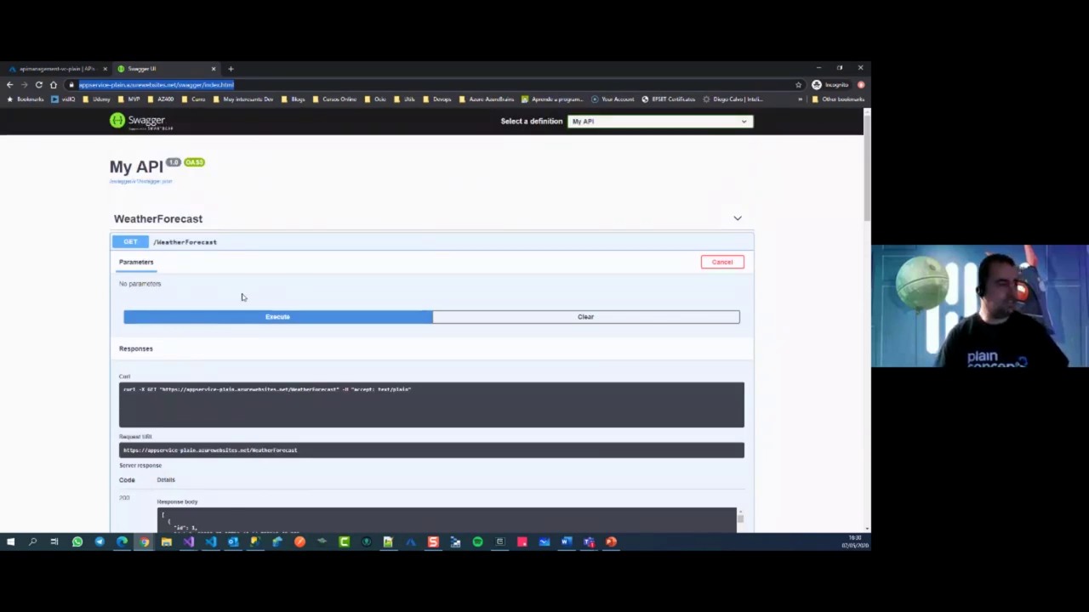
left_click(281, 321)
scroll(301, 360, "down", 2)
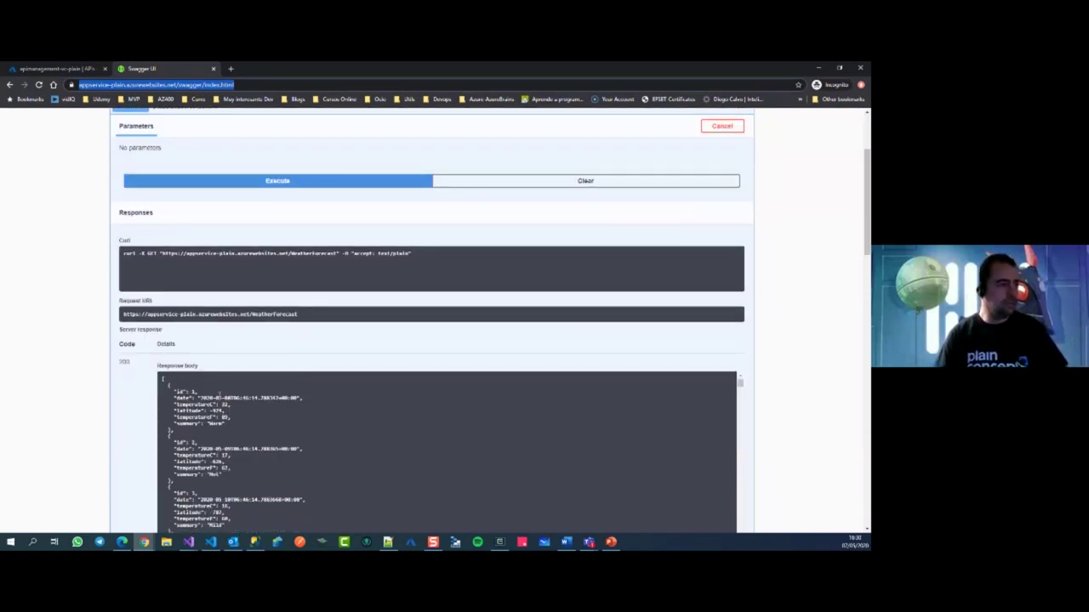
scroll(219, 395, "down", 4)
scroll(139, 408, "down", 2)
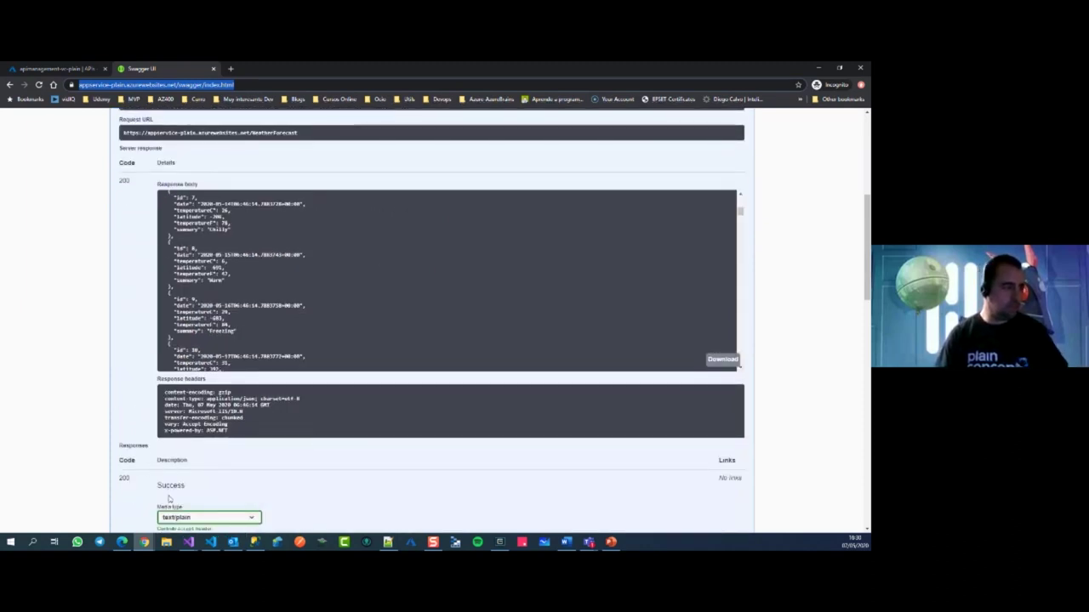
Return to the Azure portal, send a test request for My API's /WeatherForecast GET operation and inspect the HTTP response
mouse_move(195, 534)
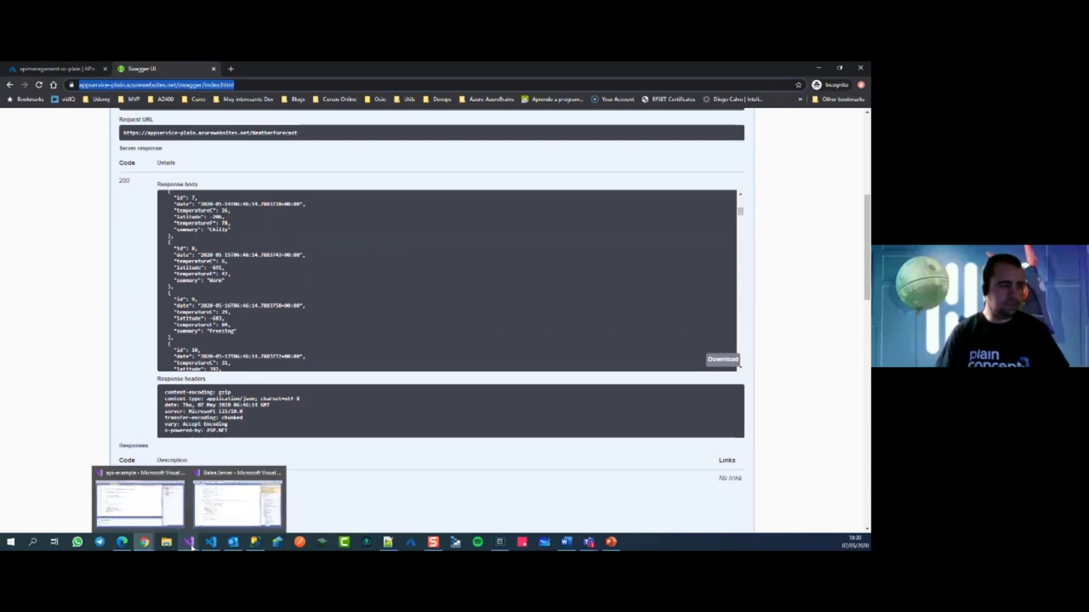
mouse_move(217, 498)
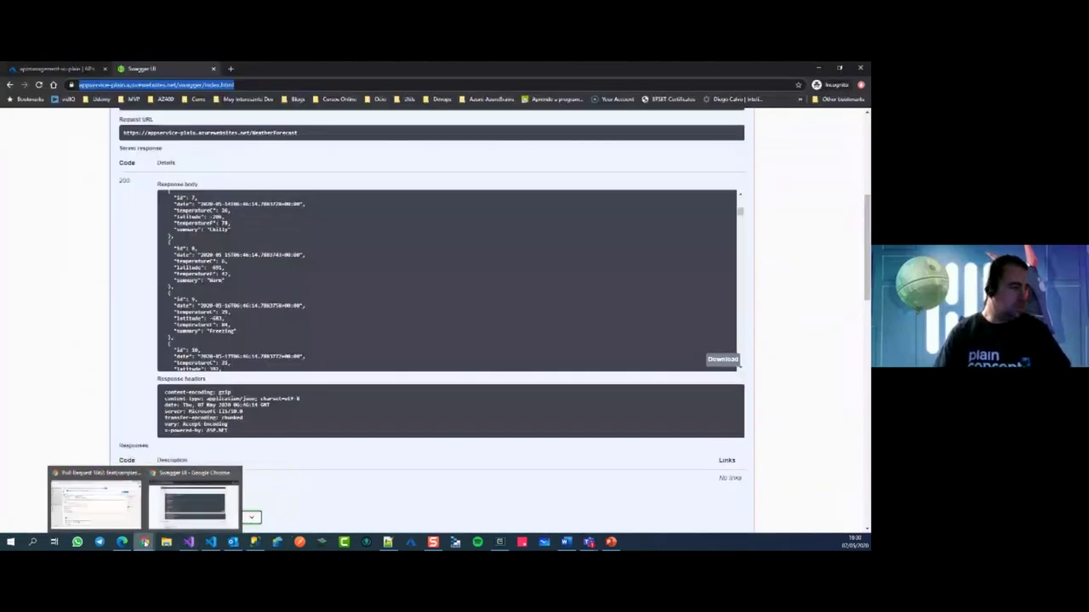
left_click(180, 508)
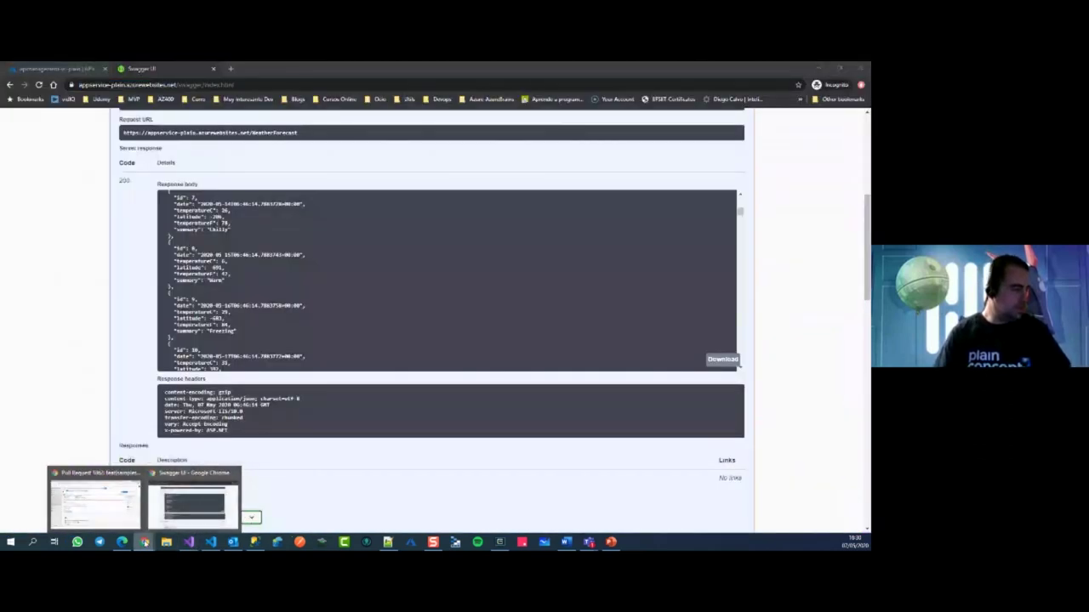
left_click(54, 68)
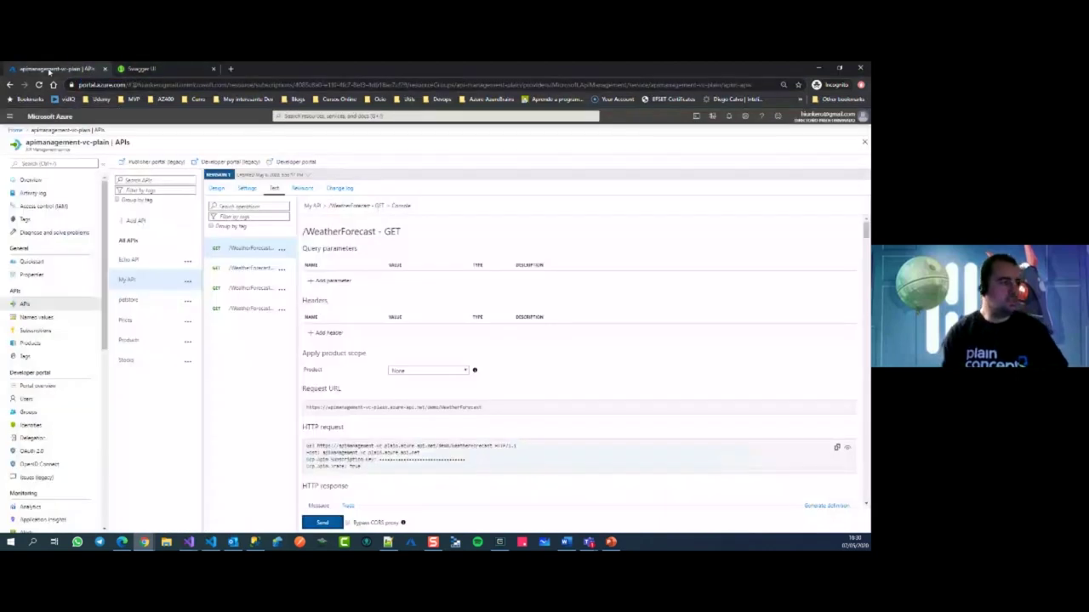
left_click(248, 248)
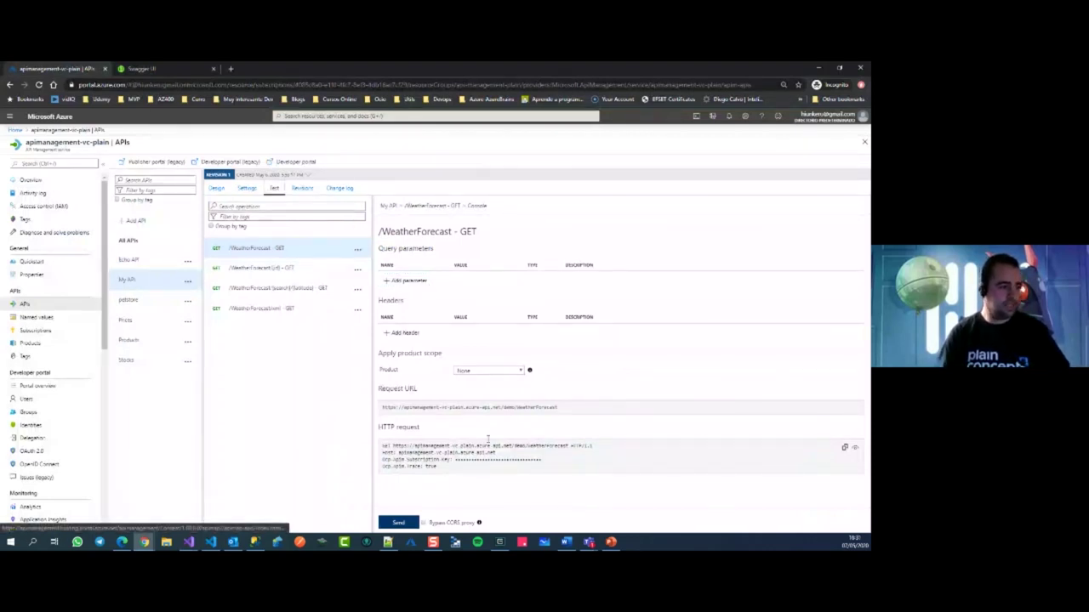
left_click(394, 523)
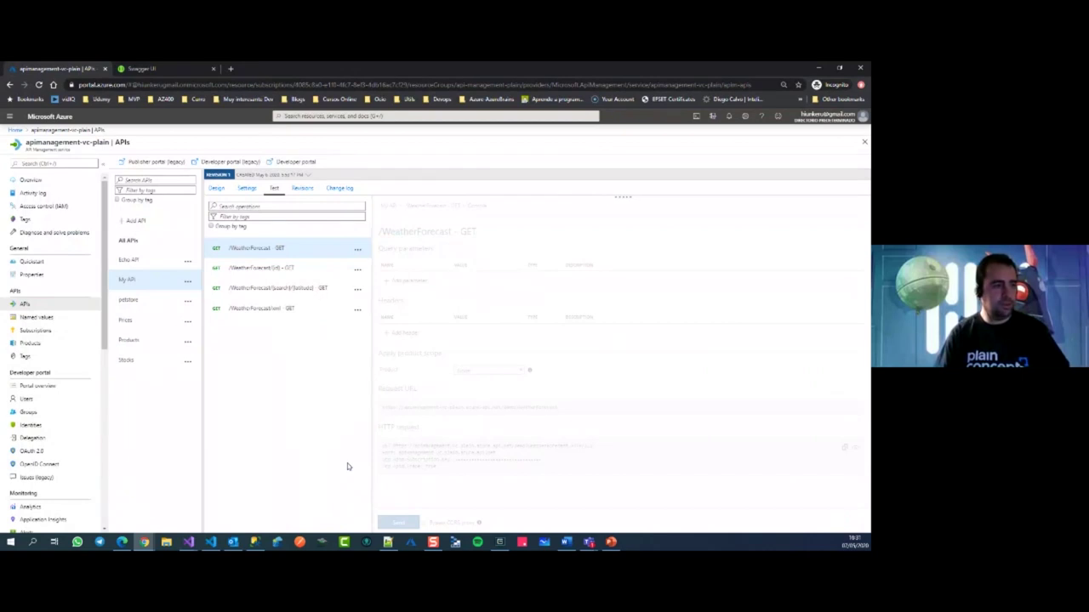
scroll(471, 382, "down", 10)
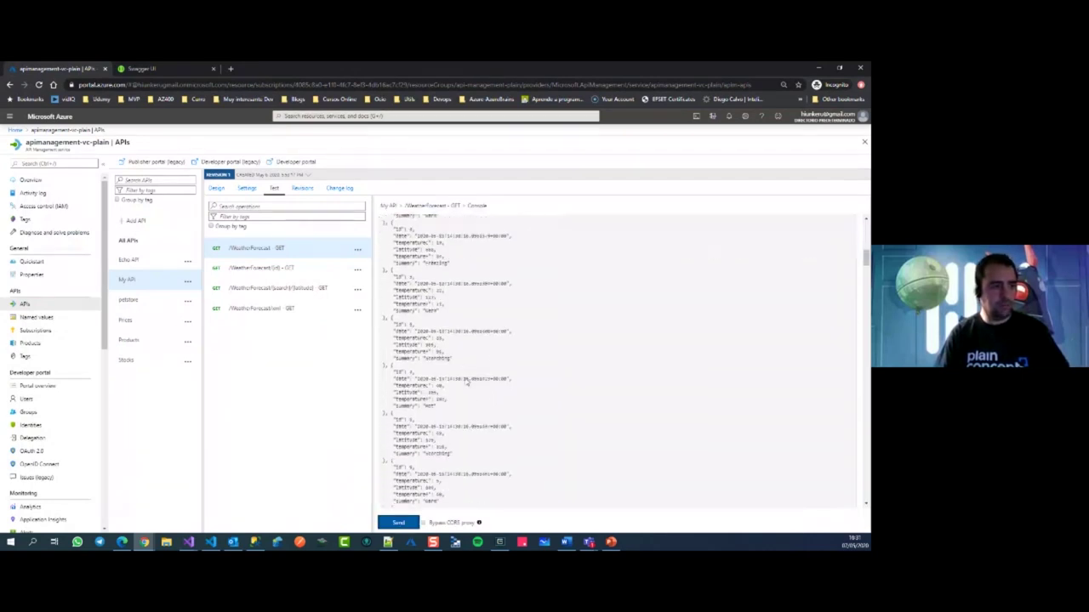
scroll(471, 382, "up", 10)
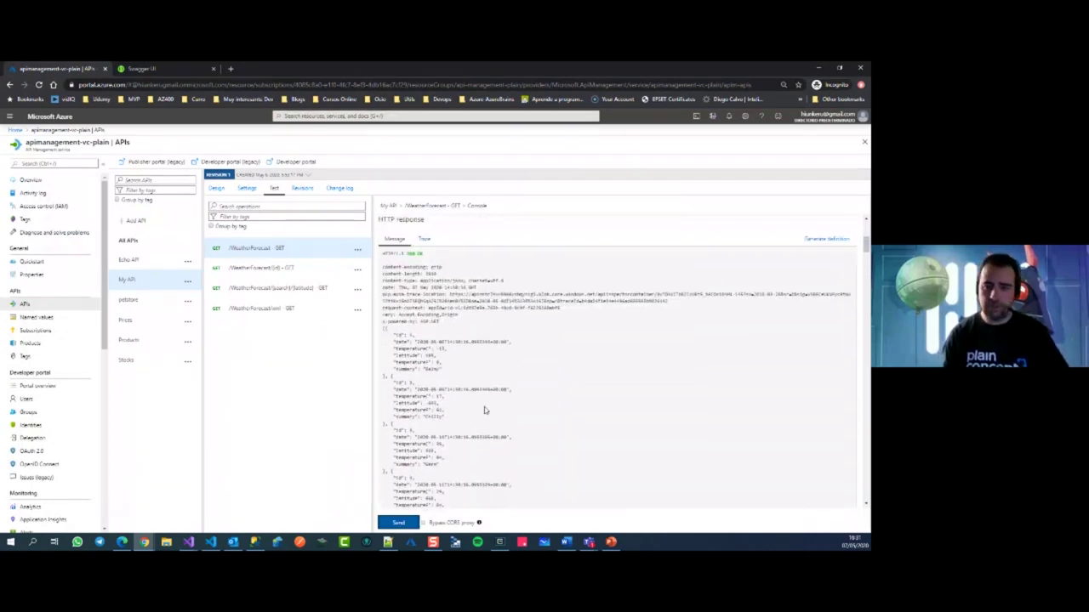
scroll(491, 397, "up", 5)
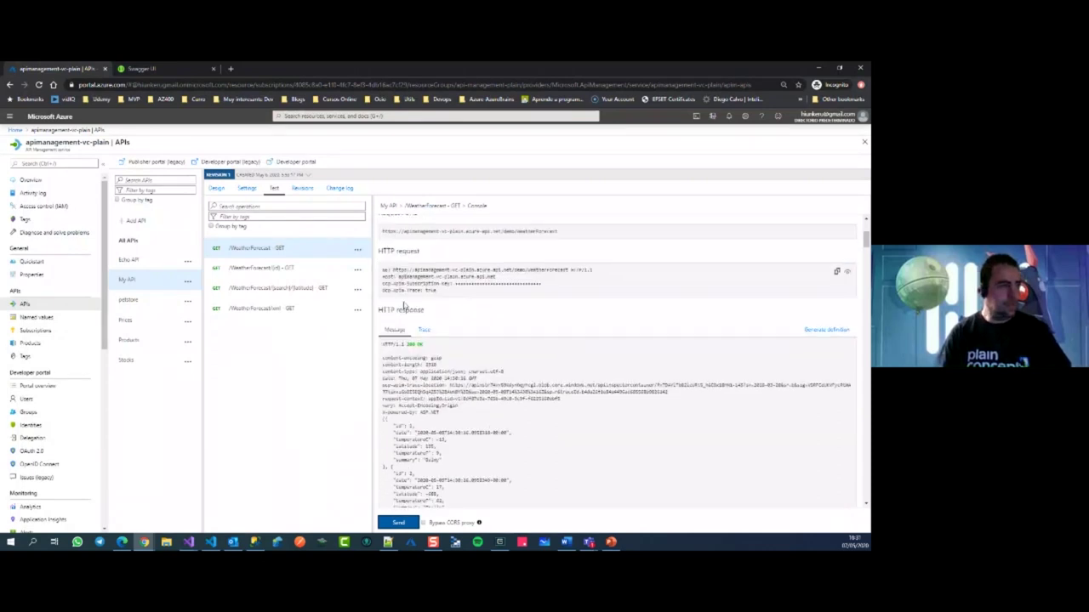
Send a test request for the /WeatherForecast/xml GET operation and read through the returned data
left_click(260, 311)
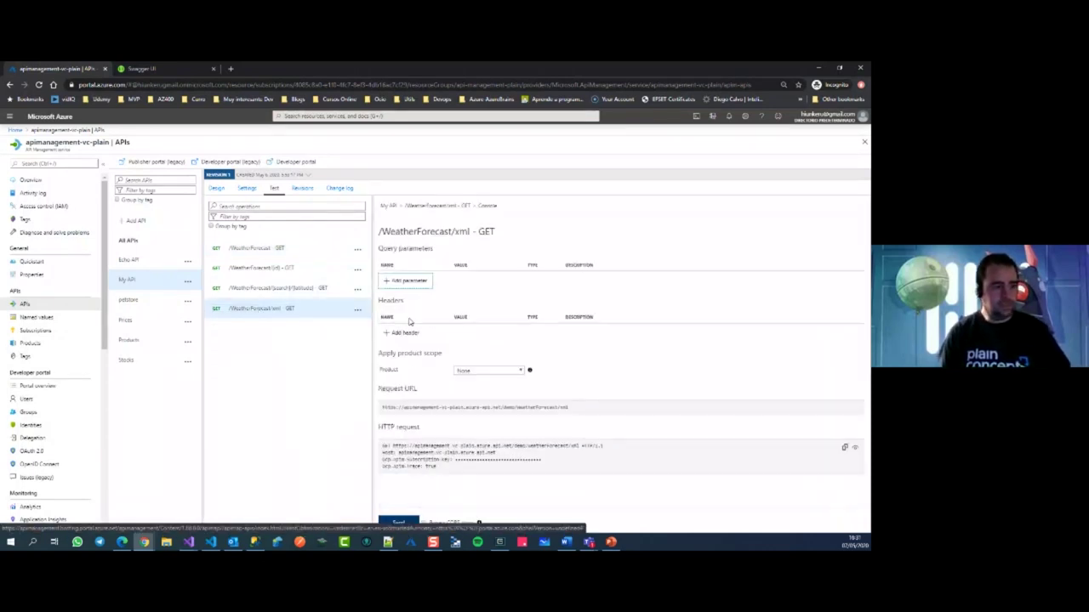
left_click(409, 521)
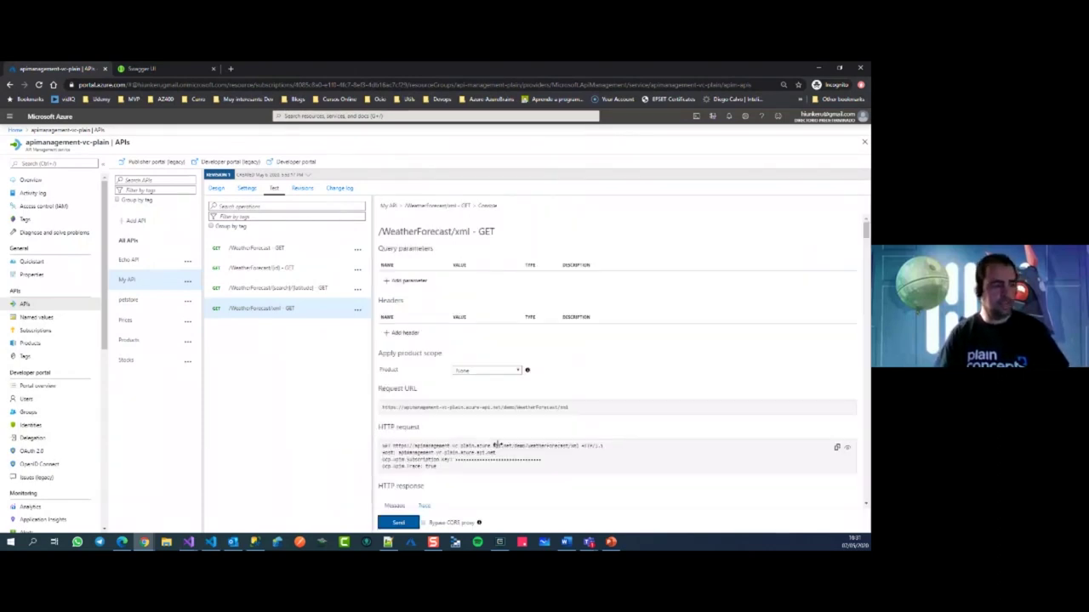
scroll(477, 400, "down", 5)
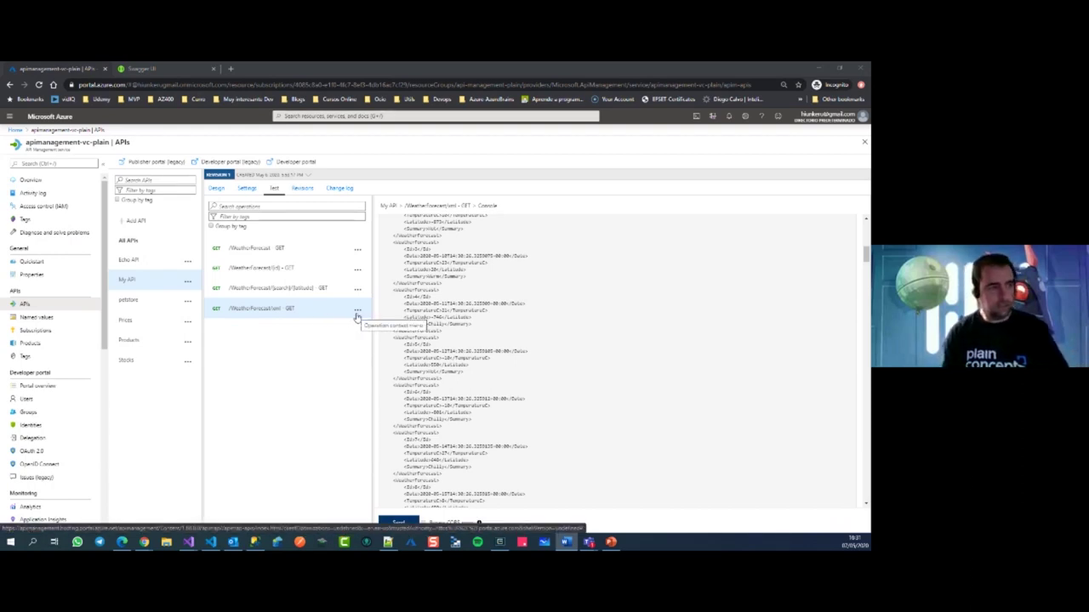
Open the outbound processing policy code of the /WeatherForecast/xml GET operation from its design view and examine the policies block
left_click(272, 313)
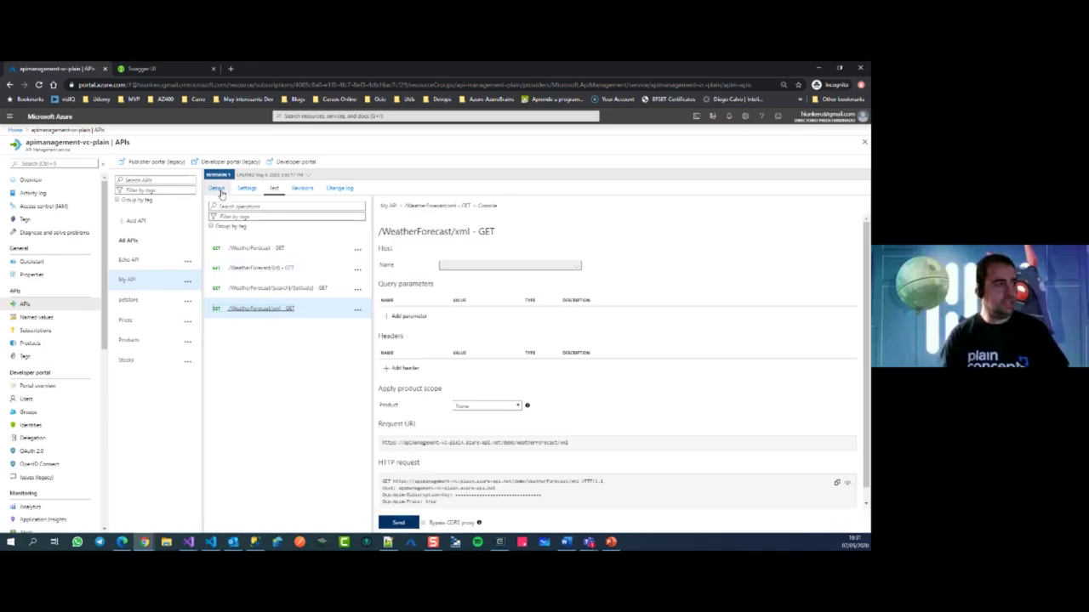
left_click(216, 188)
left_click(247, 347)
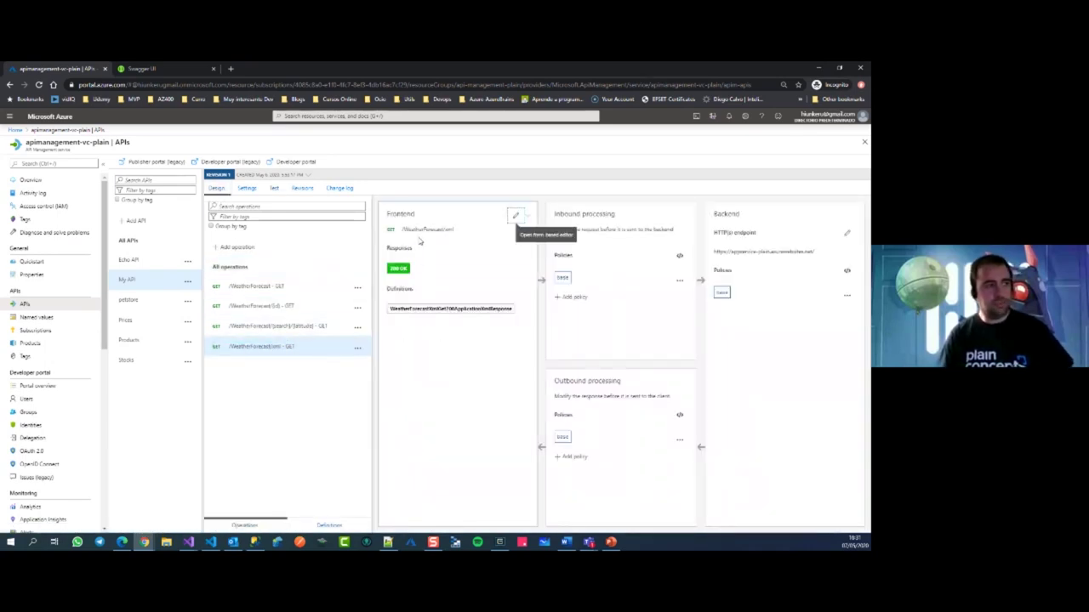
left_click_drag(554, 213, 755, 223)
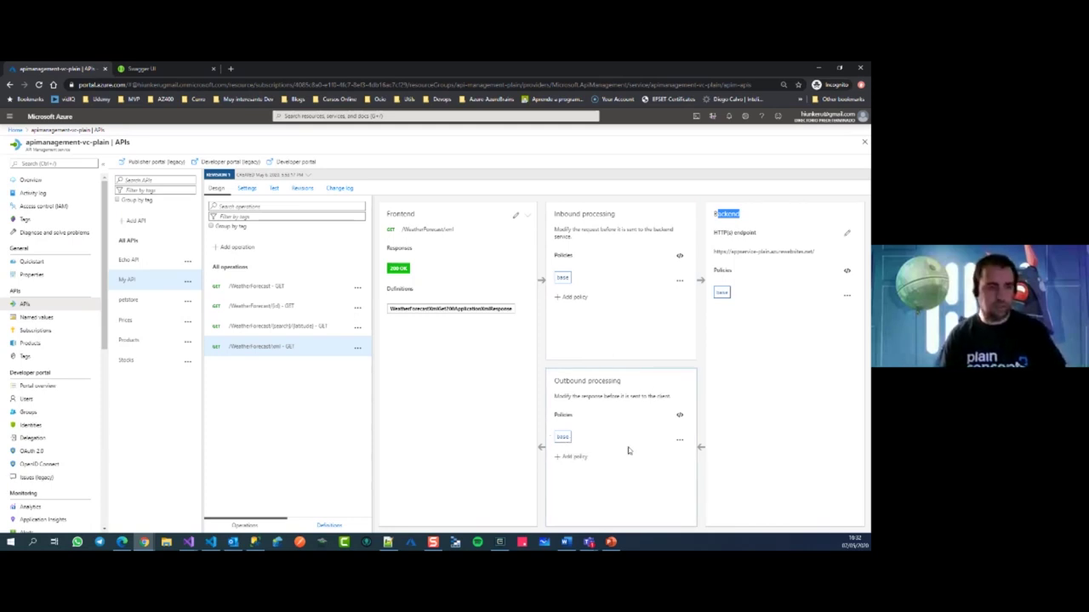
left_click(680, 418)
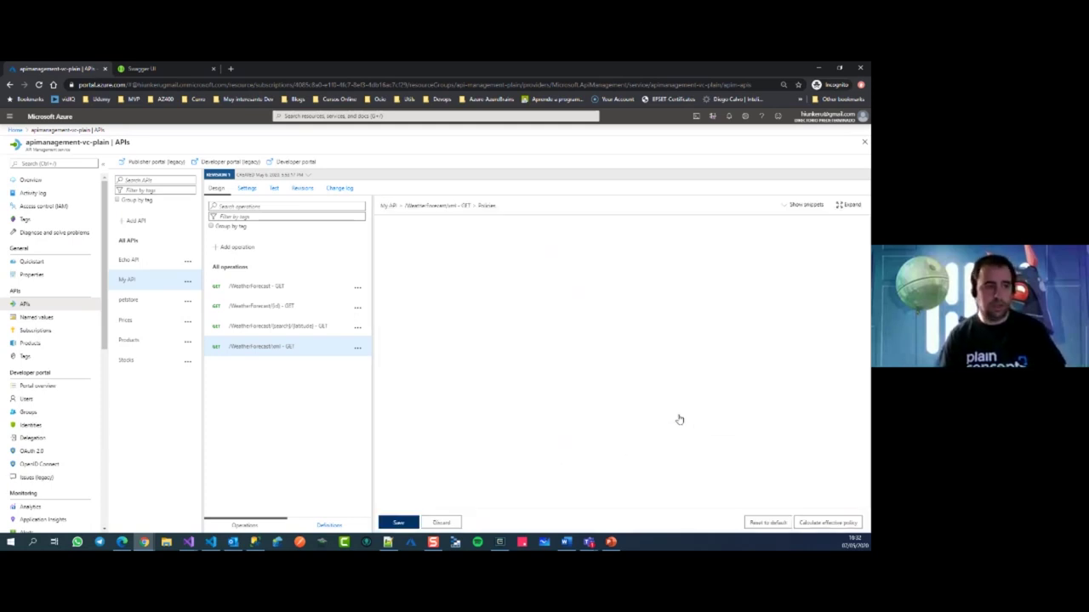
left_click_drag(399, 302, 477, 391)
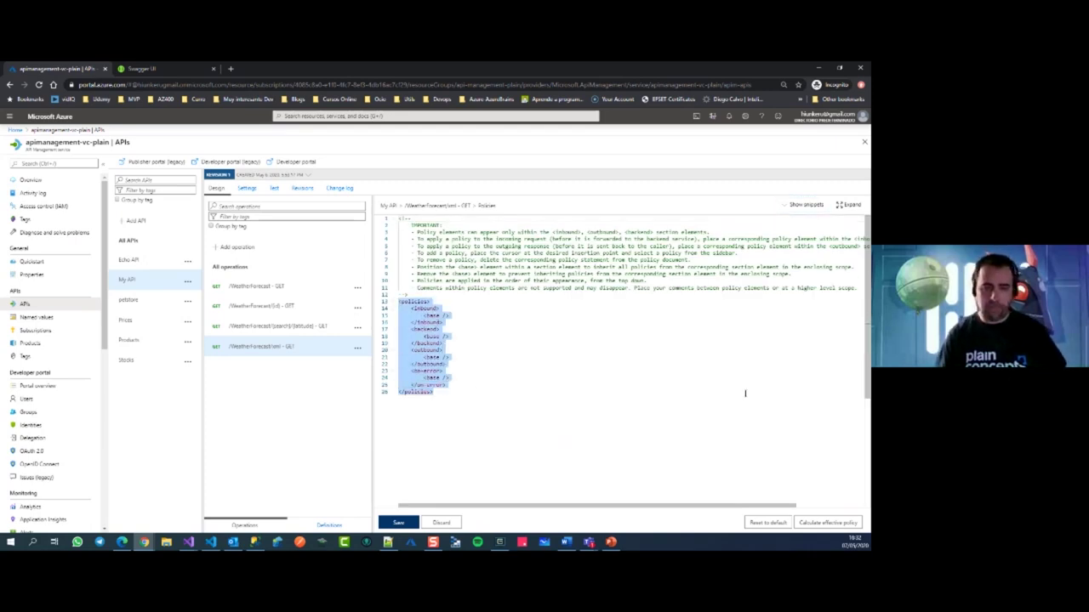
Add an xml-to-json policy with kind "direct", apply "always" and consider-accept-header "false" after the base element in the outbound section
key("alt+Tab")
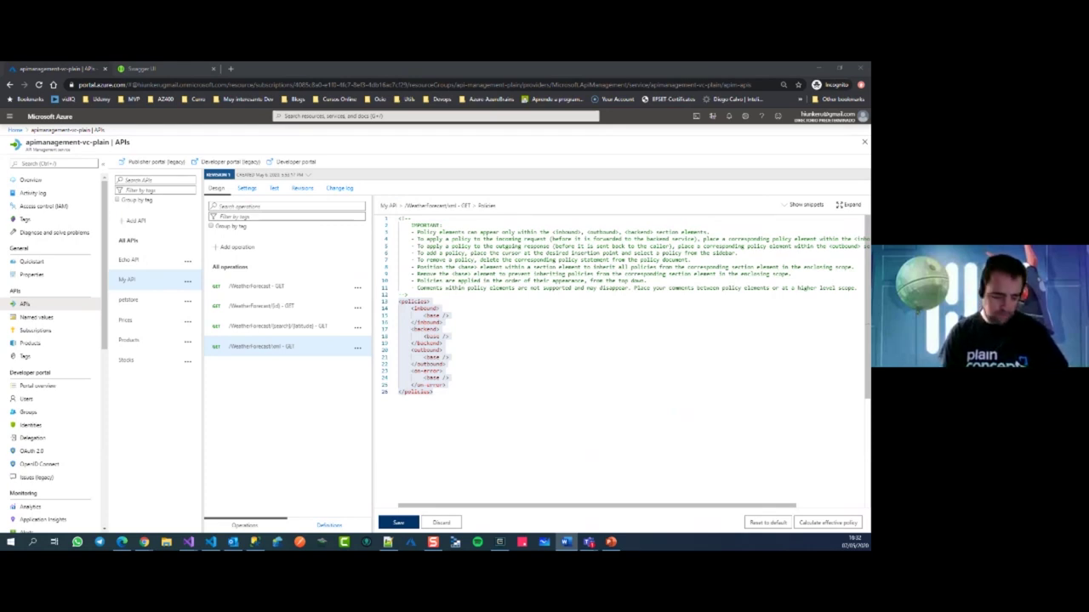
left_click(476, 365)
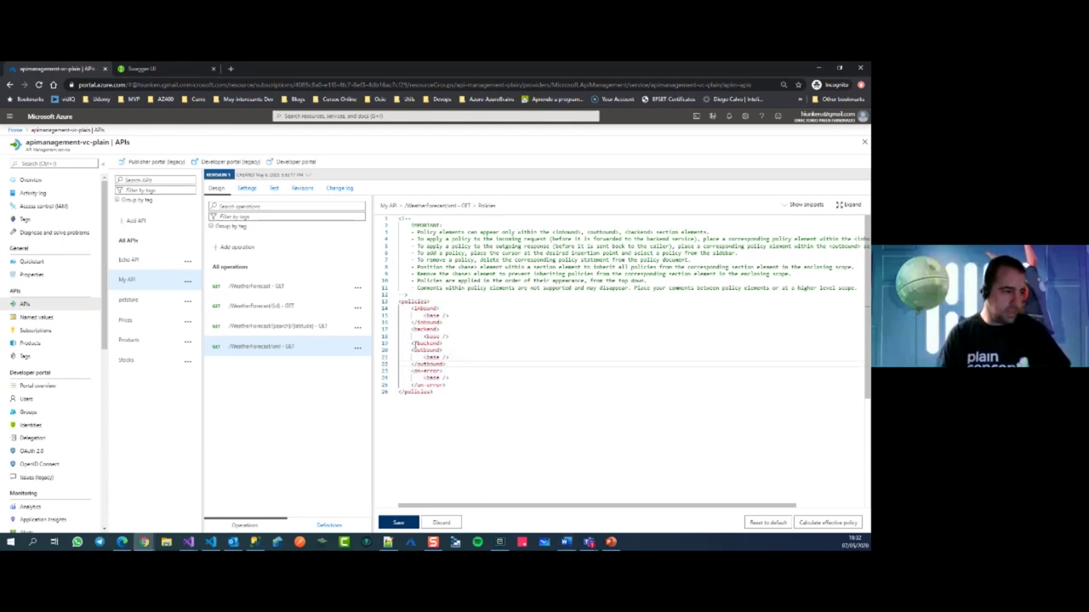
type("<xml-to-json kind=\"direct\" apply=\"always\" consider-accept-header=\"false\" />")
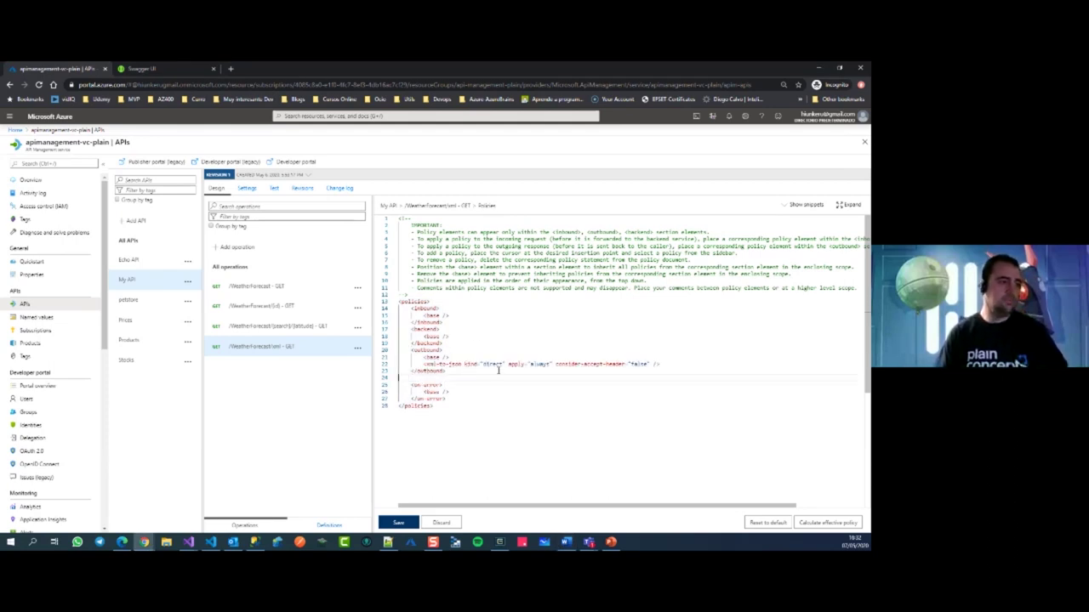
key("BackSpace")
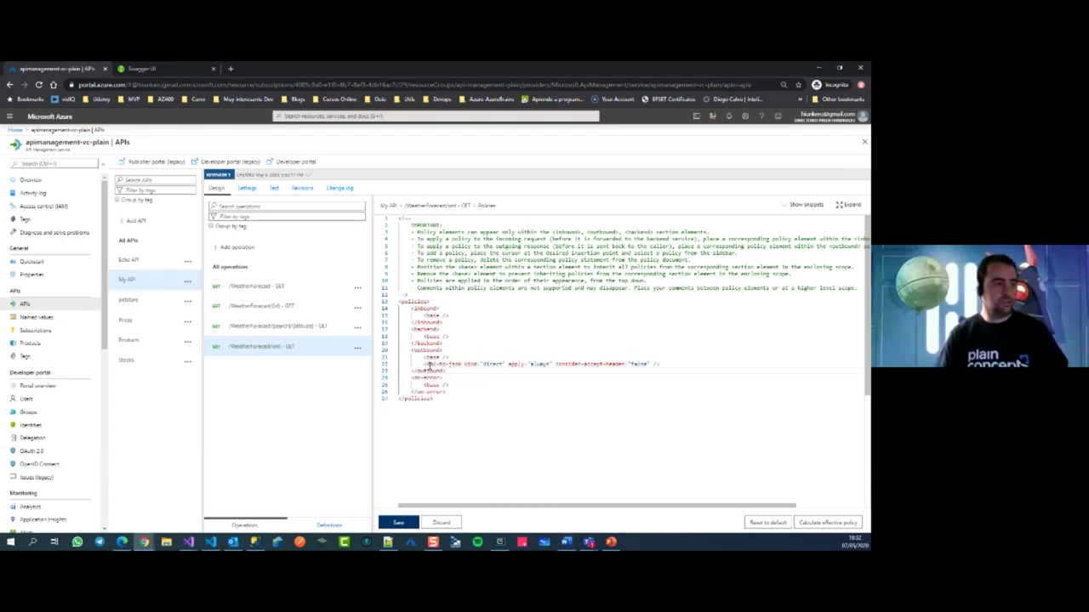
Browse the available policy snippets, hide the list again and save the operation's policies
left_click(799, 205)
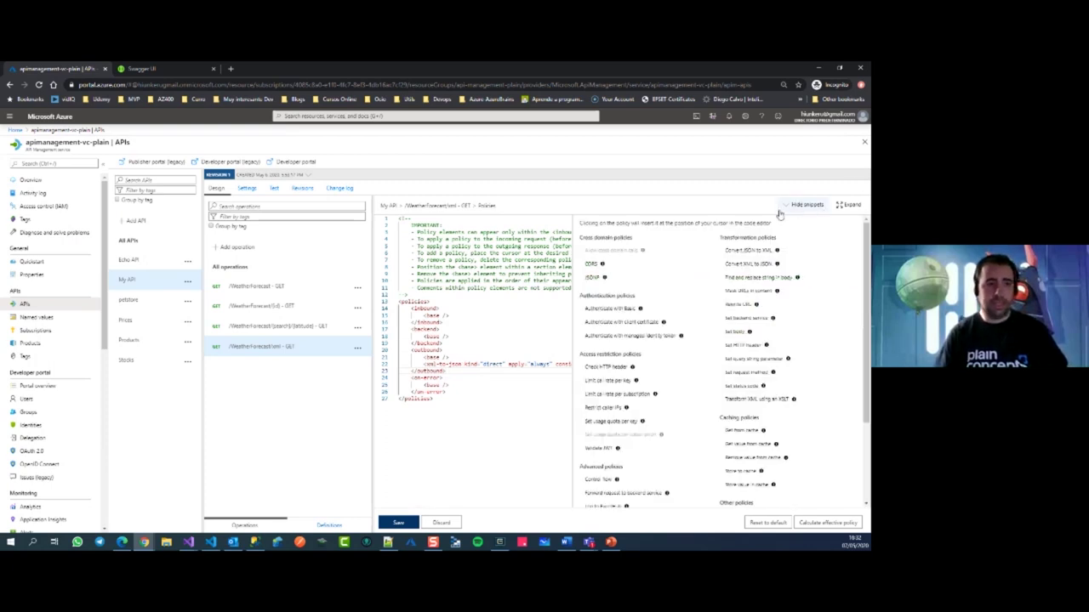
scroll(671, 319, "down", 3)
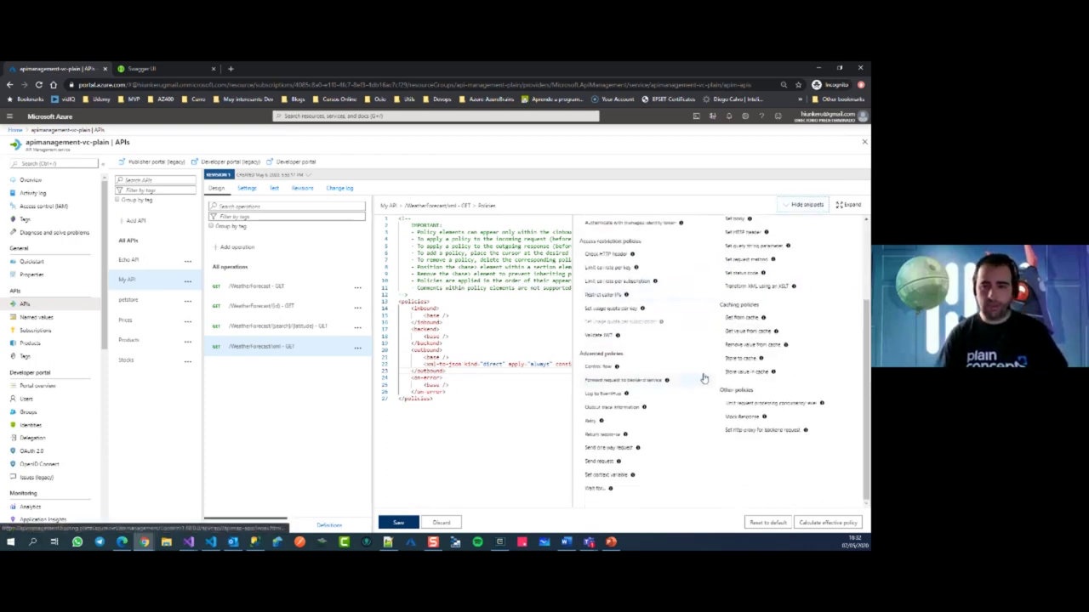
scroll(691, 333, "up", 1)
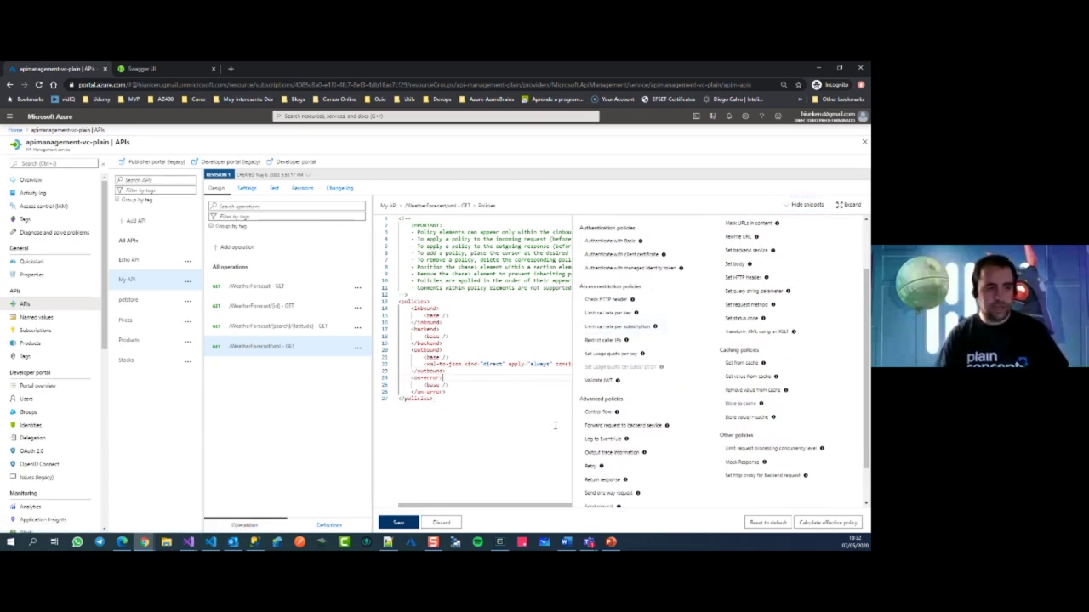
left_click(807, 205)
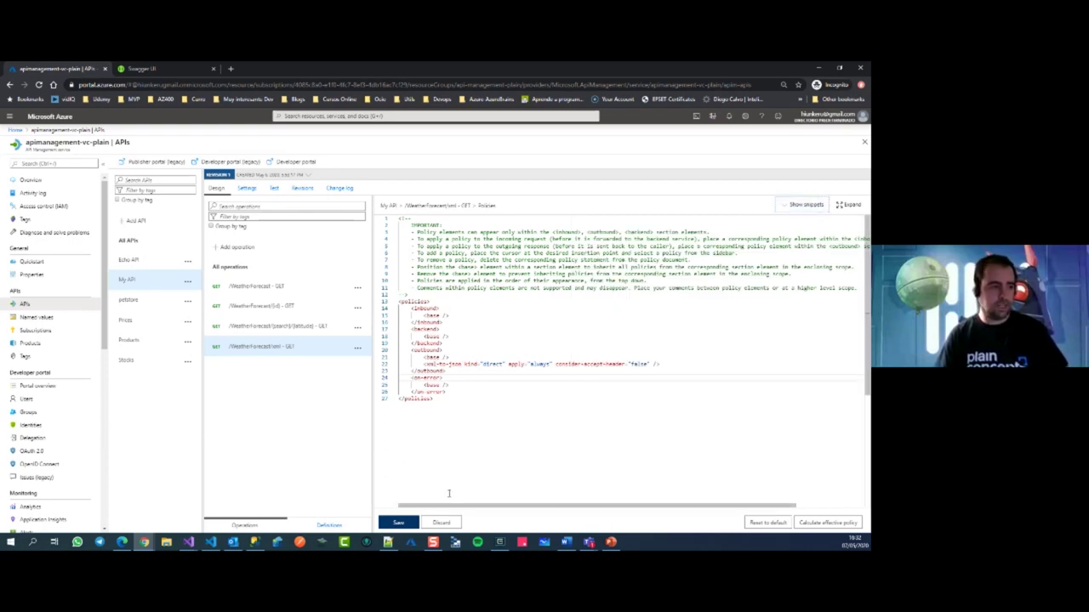
left_click(398, 522)
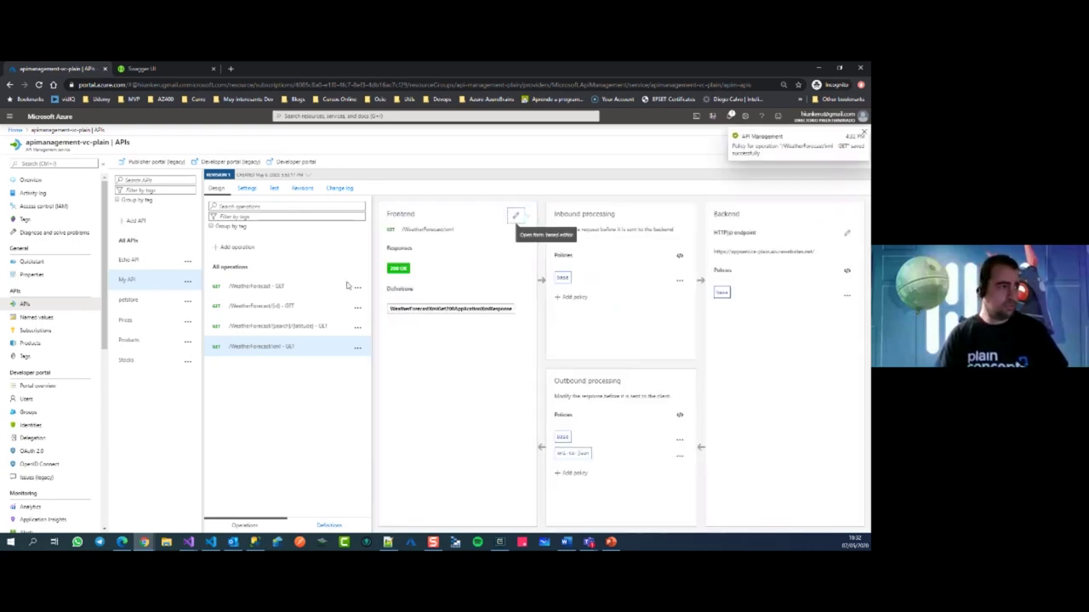
Test the /WeatherForecast/xml GET operation again and inspect the first WeatherForecast entry in the response at a larger zoom
left_click(274, 188)
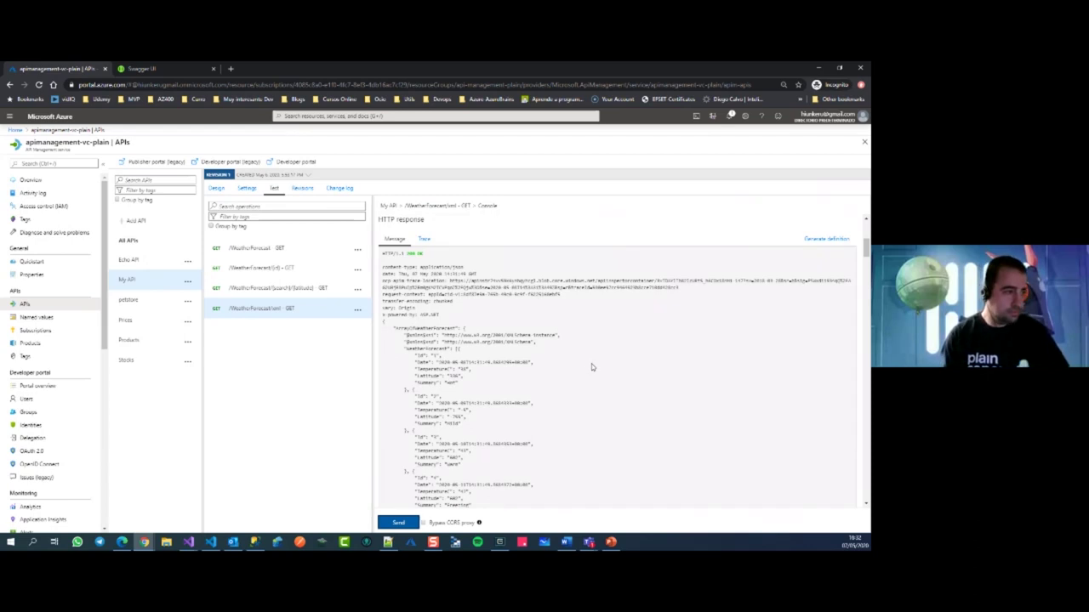
left_click_drag(384, 353, 520, 389)
left_click(578, 391)
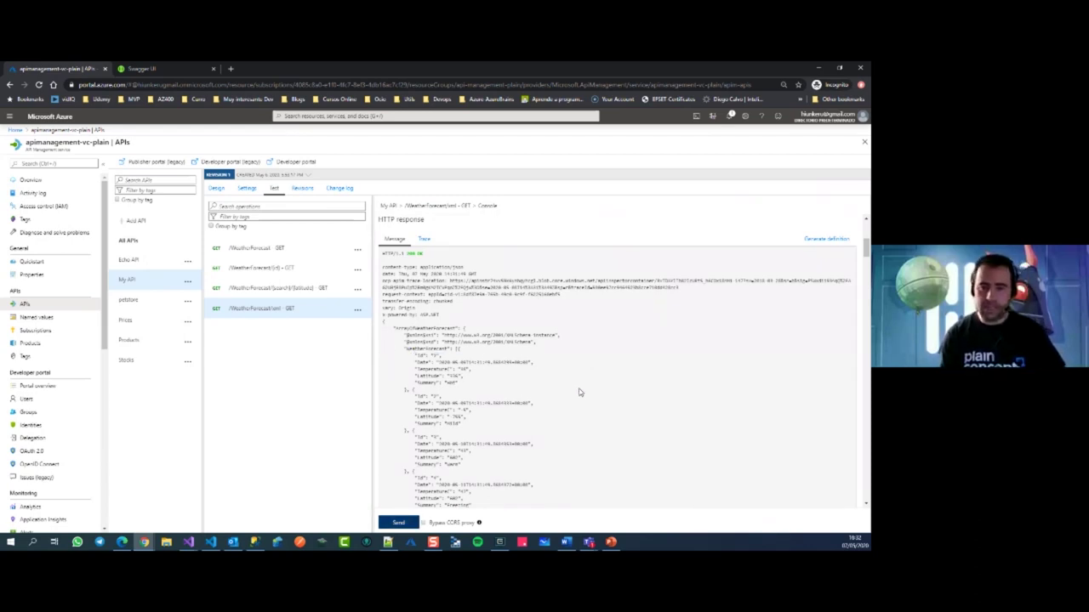
key("ctrl+plus")
key("ctrl+plus")
scroll(596, 383, "down", 2)
left_click_drag(642, 333, 672, 390)
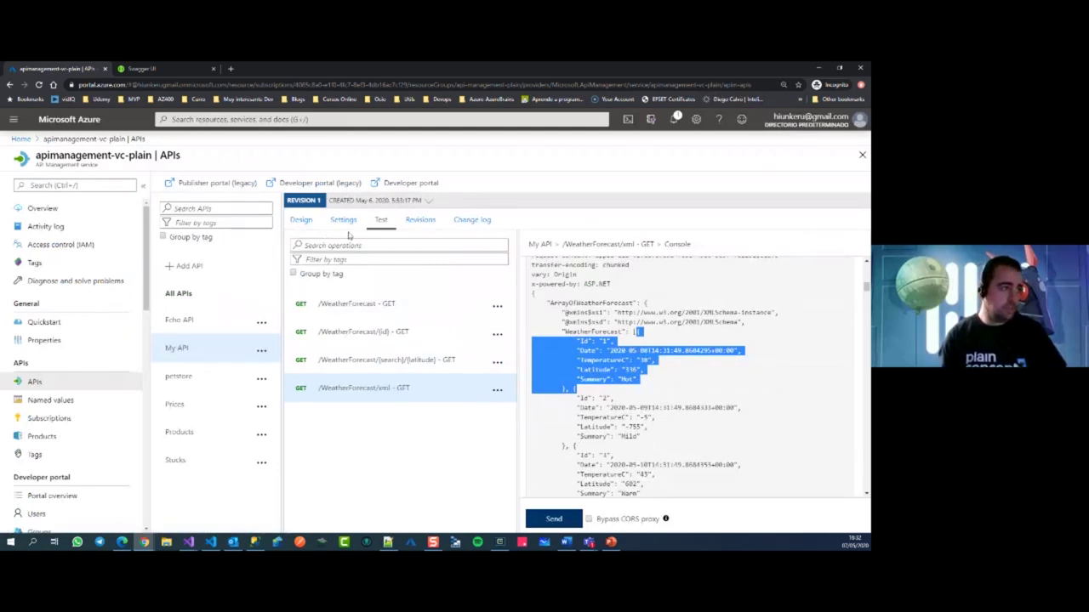
Return to My API's design view for all operations at a smaller page zoom
left_click(302, 221)
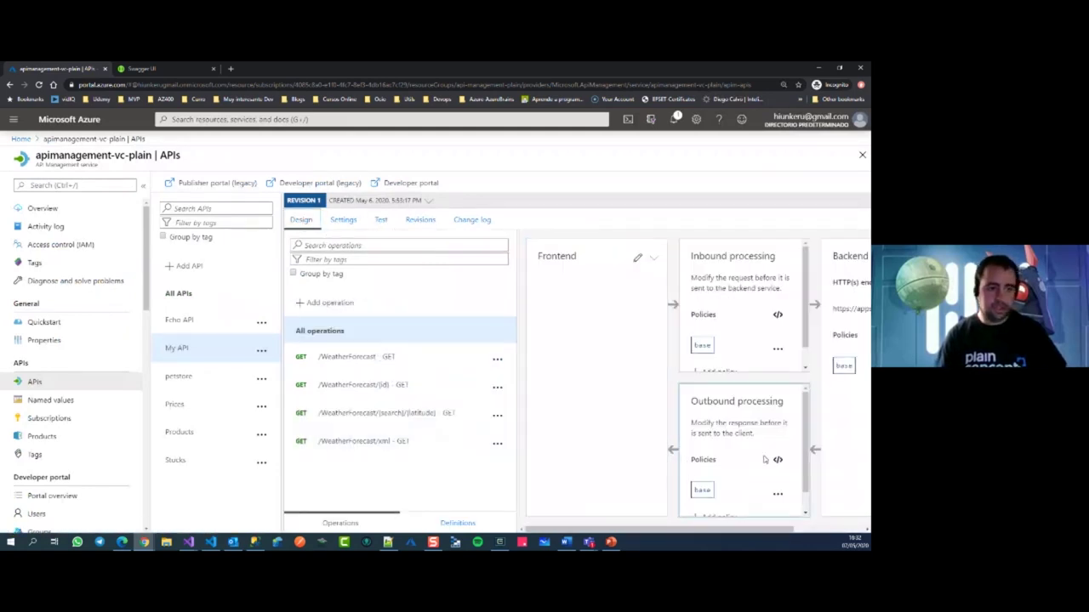
key("ctrl+minus")
key("ctrl+minus")
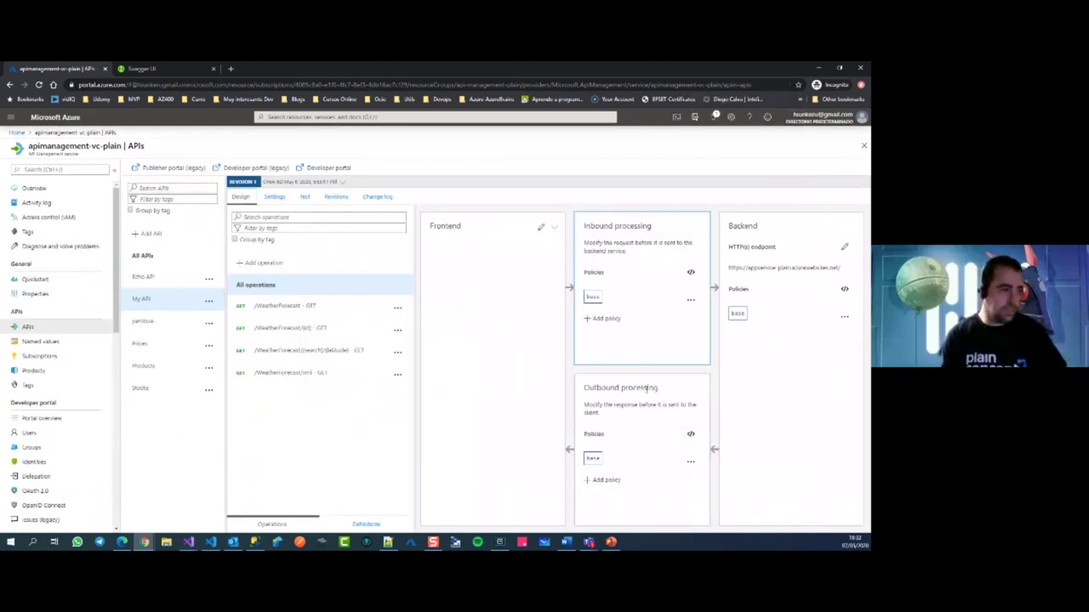
Delete the xml-to-json policy from the outbound processing of the /WeatherForecast/xml GET operation and save the change
left_click(294, 372)
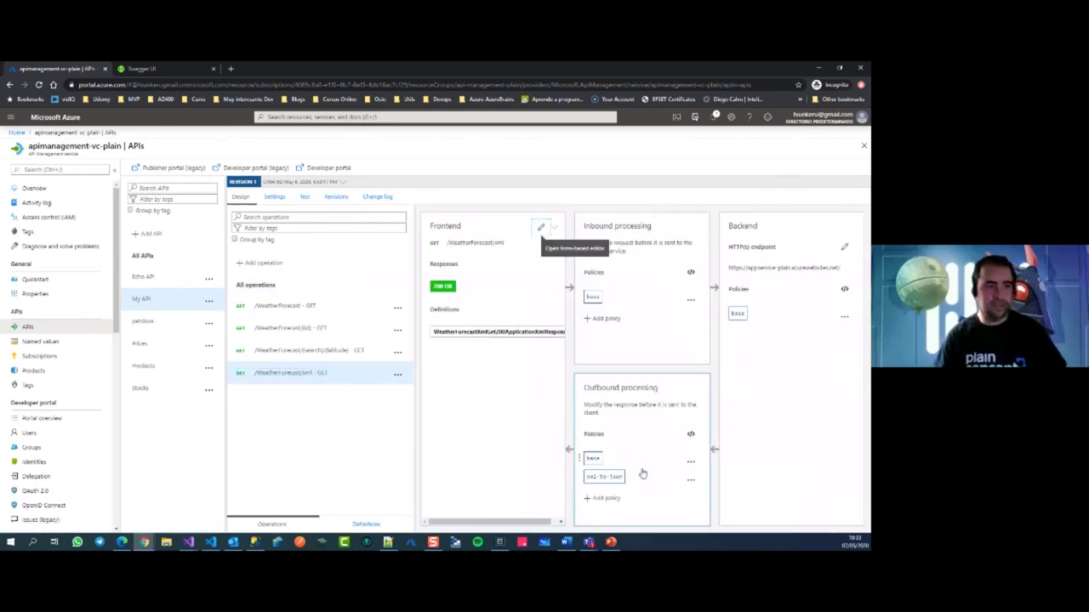
left_click(690, 480)
left_click(702, 458)
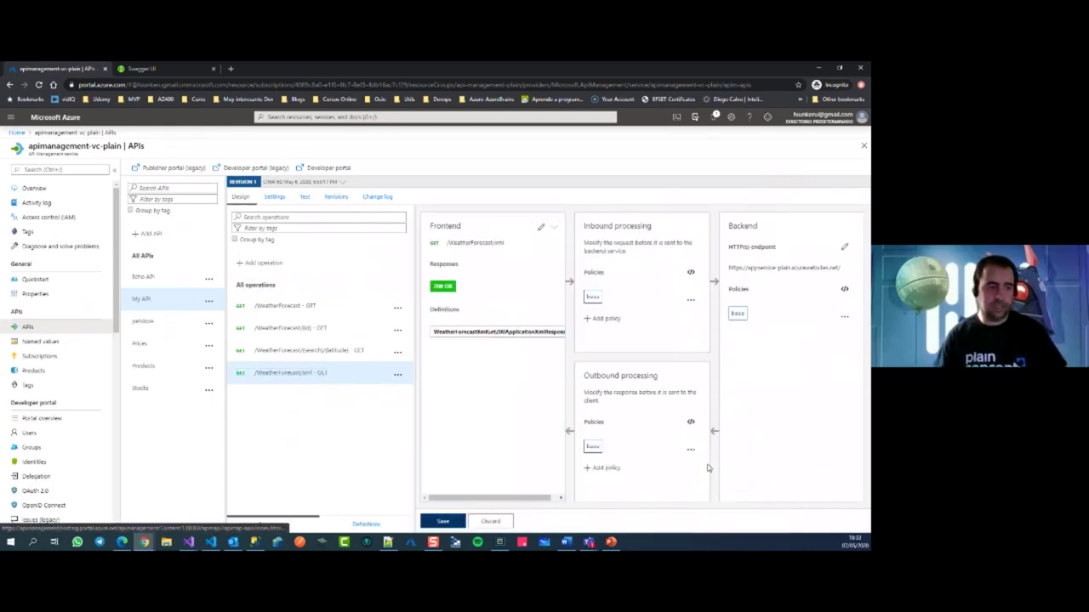
left_click(455, 520)
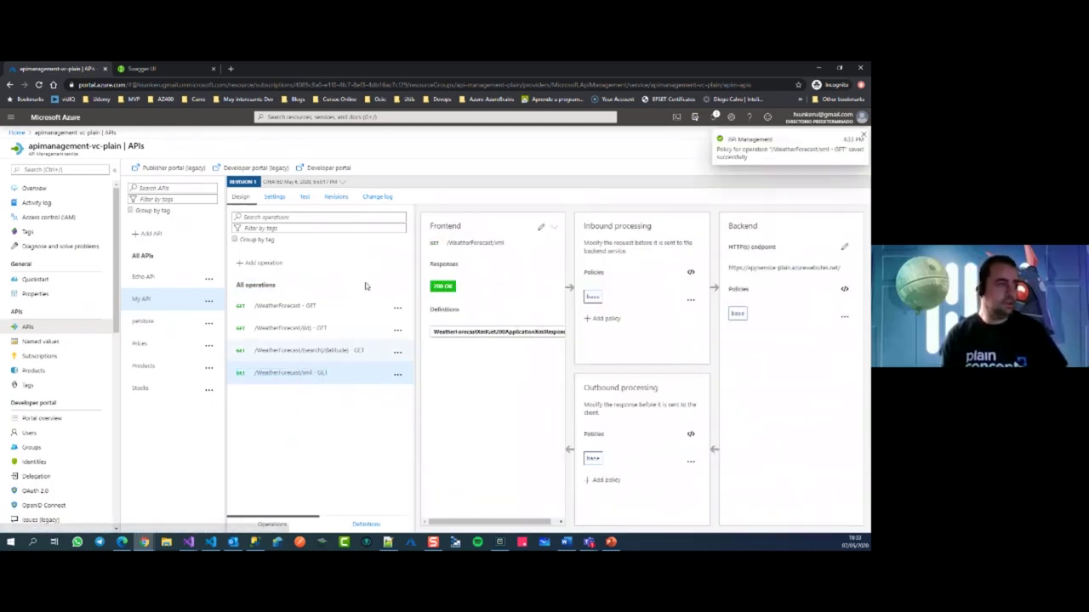
Send a test request for the /WeatherForecast/xml GET operation and examine the format of the response body
left_click(304, 197)
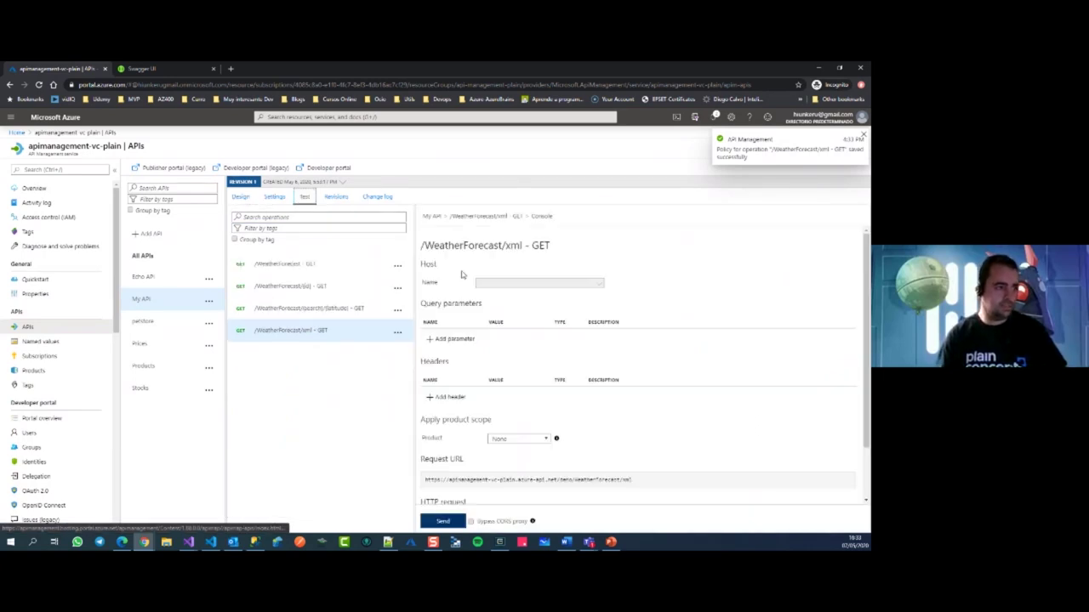
left_click(443, 520)
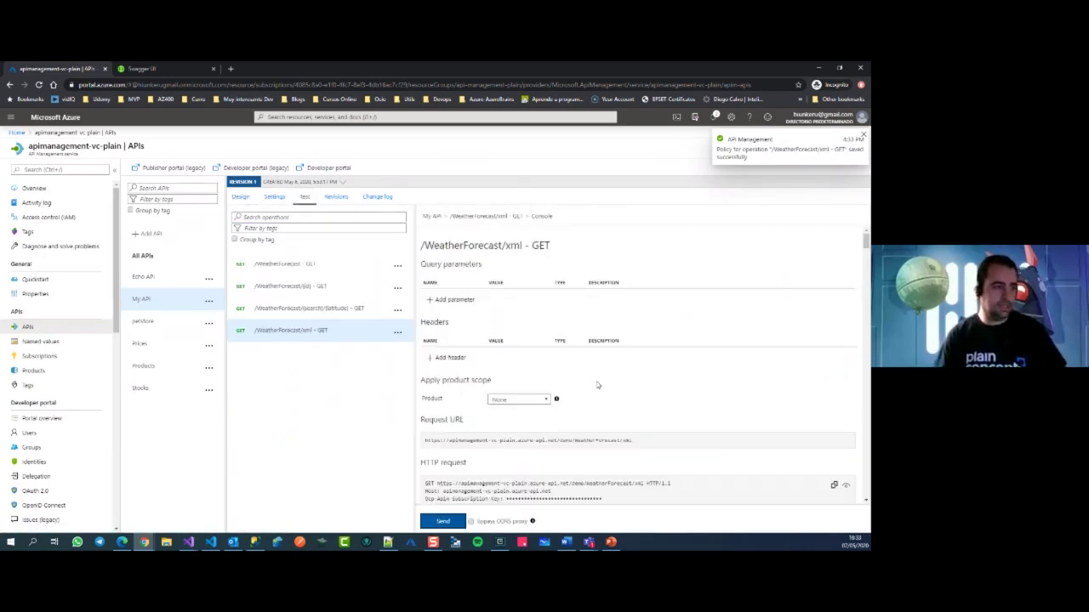
scroll(598, 386, "down", 2)
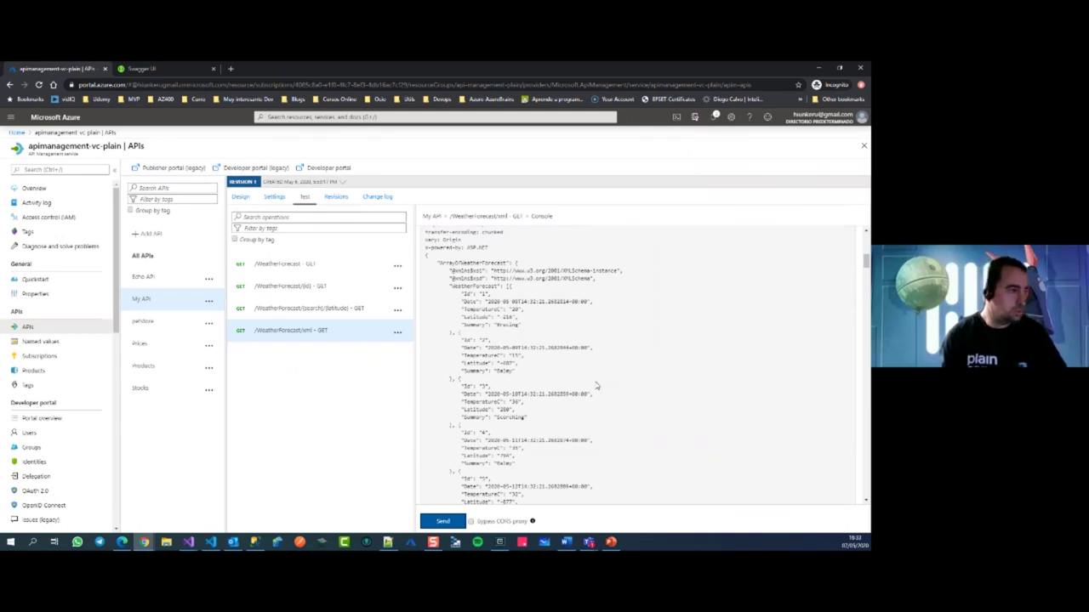
Reopen the /WeatherForecast/xml GET operation in the design view, test it once more and examine the response format
left_click(304, 330)
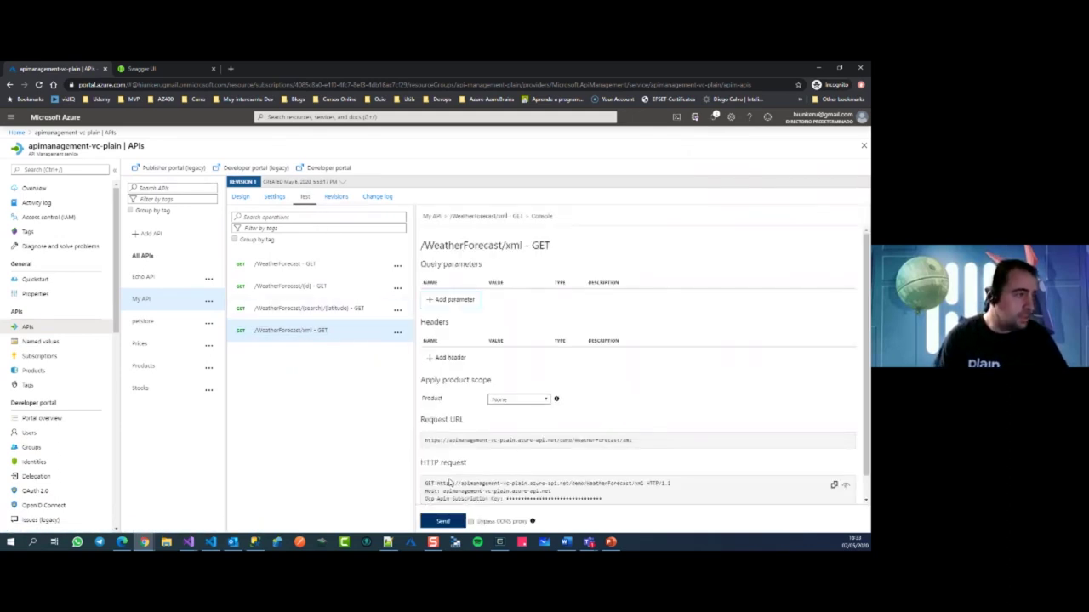
left_click(241, 196)
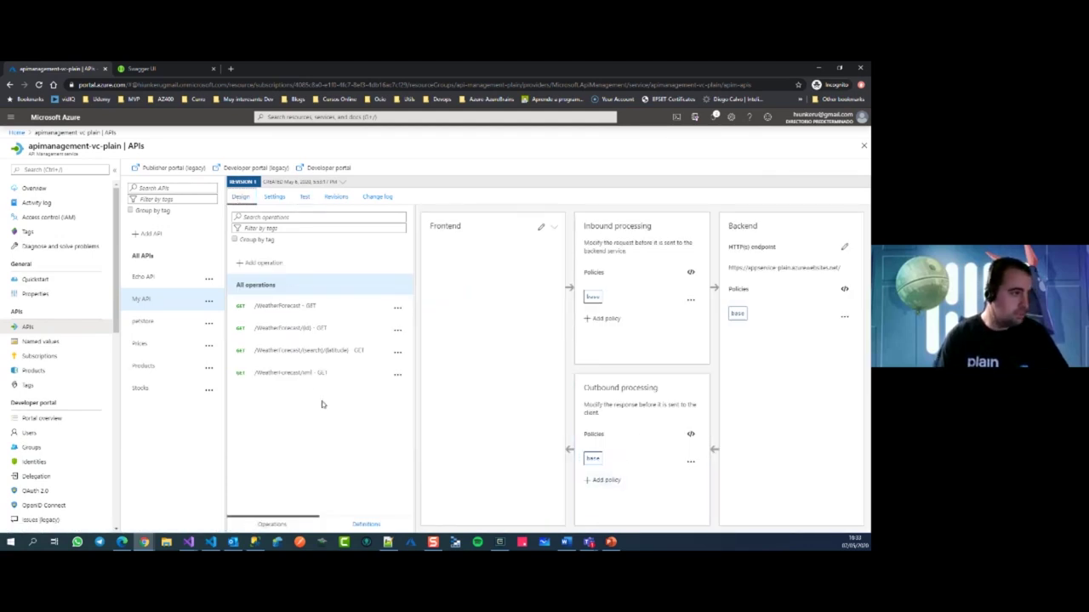
left_click(301, 374)
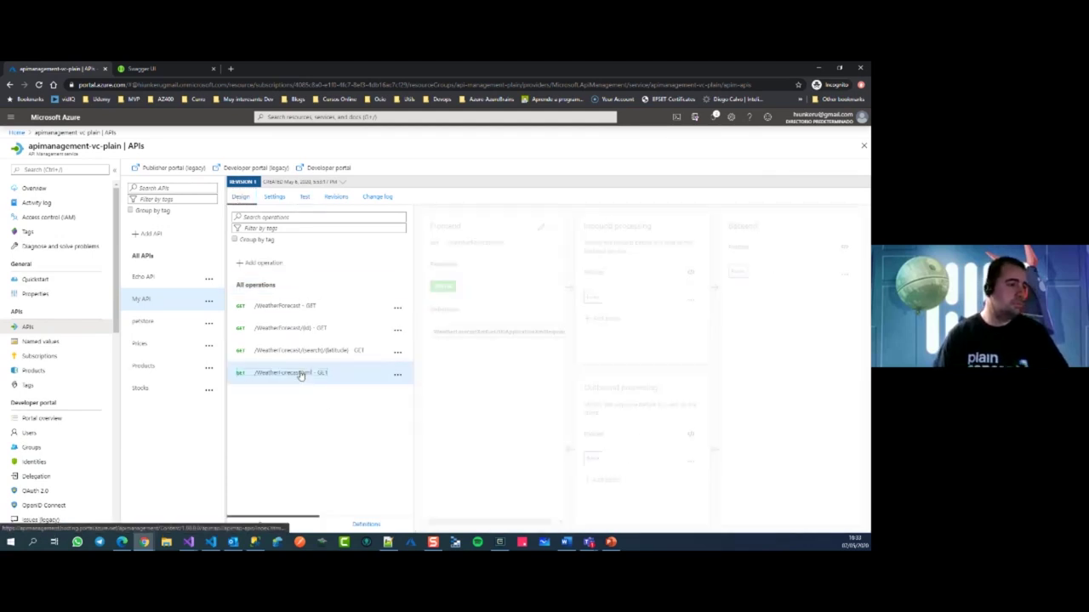
left_click(310, 199)
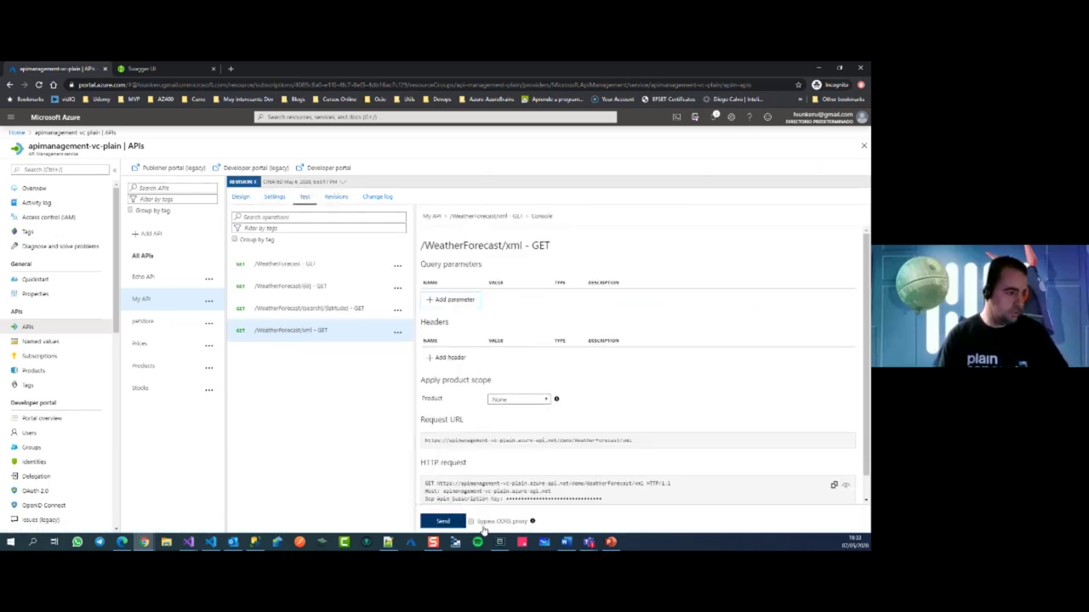
left_click(442, 520)
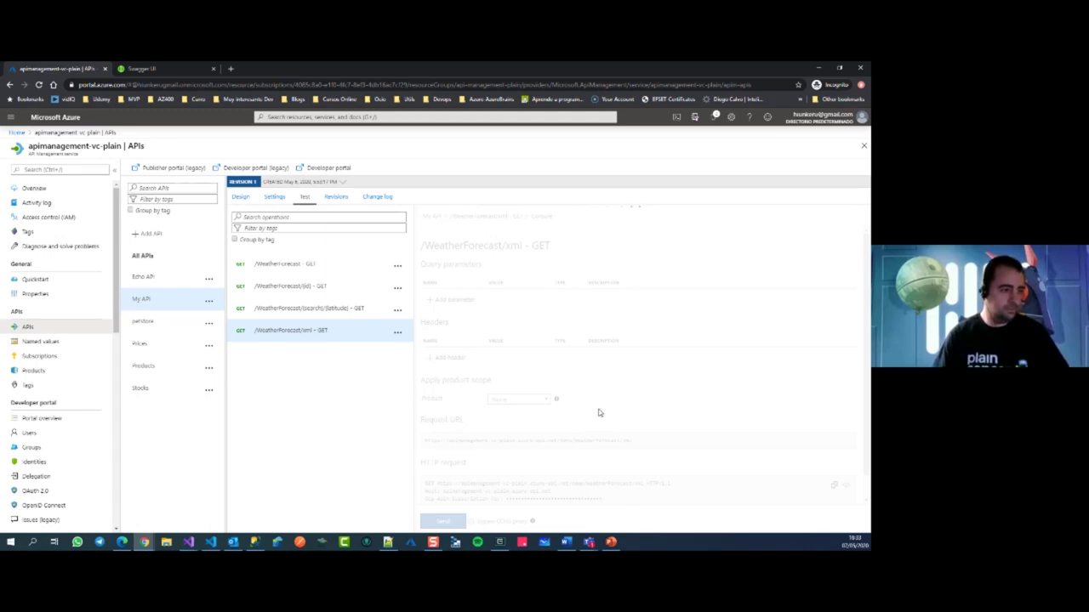
scroll(594, 406, "down", 5)
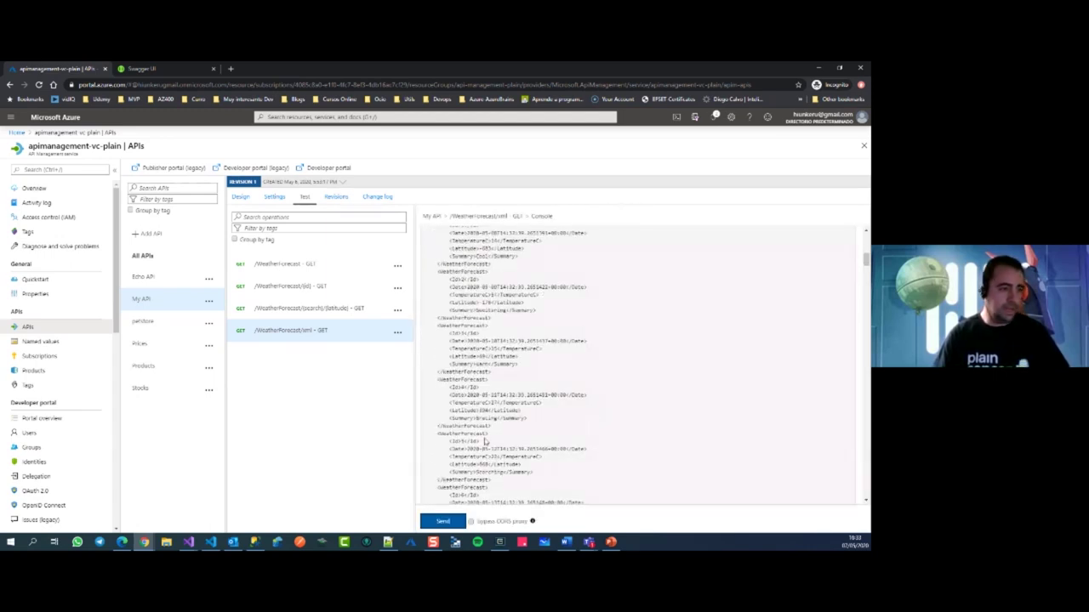
Highlight the WeatherForecast entry with Id 5 in the test response, from its opening tag through the Summary line
left_click_drag(432, 434, 528, 449)
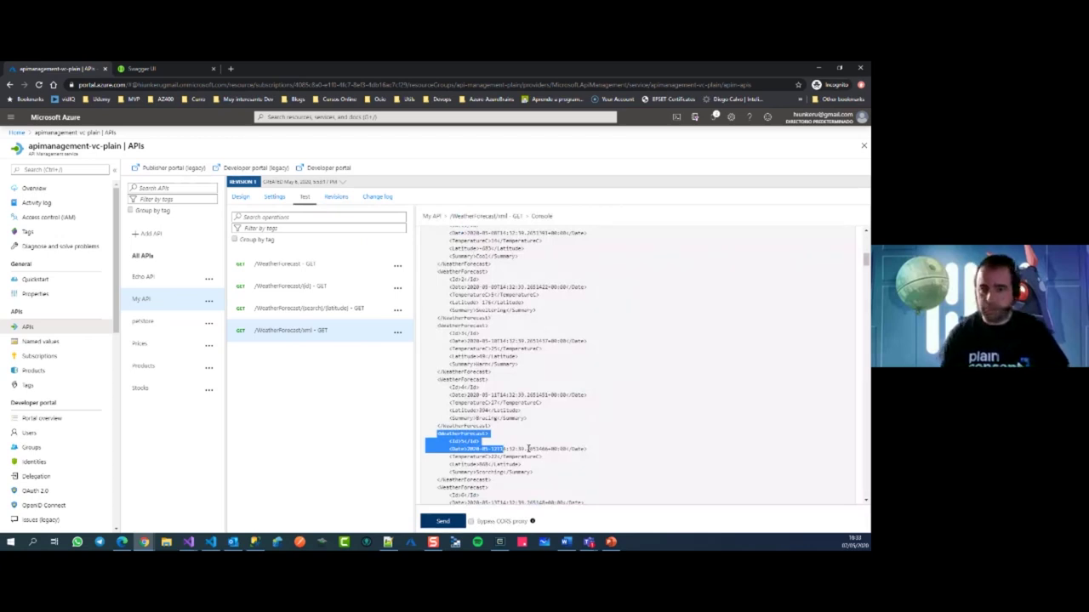
left_click(528, 448)
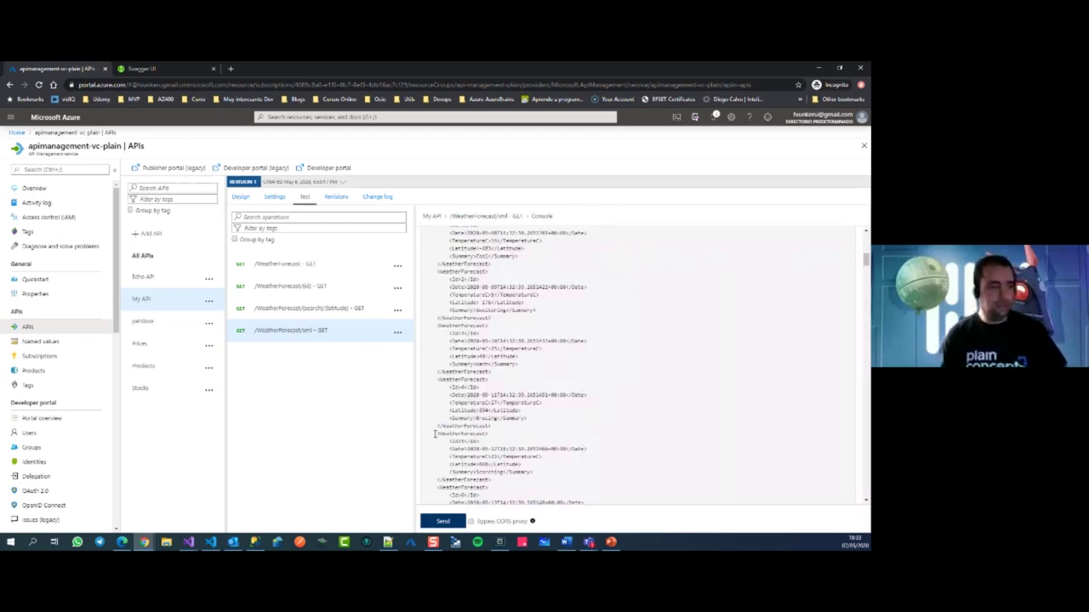
left_click_drag(484, 445, 560, 472)
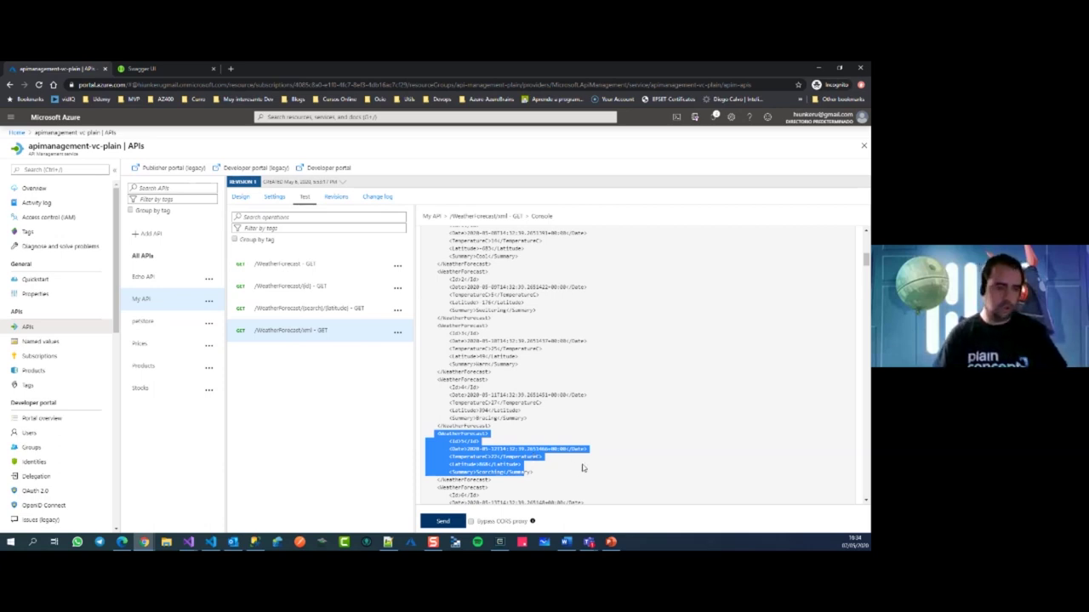
Switch to the PowerPoint presentation, go to the Cache slide and start the slide show from there
left_click(143, 543)
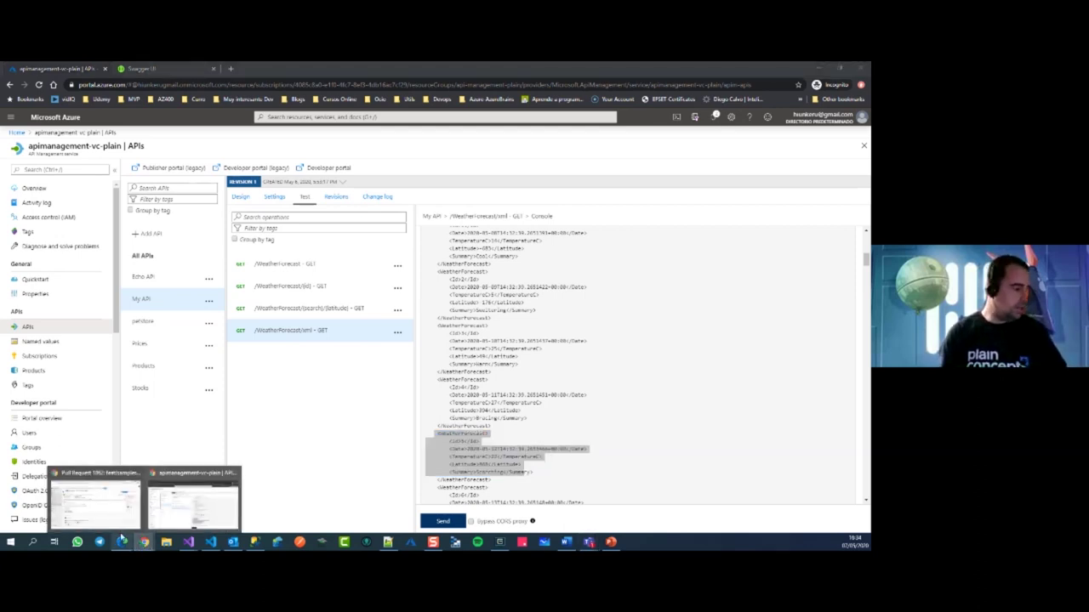
left_click(167, 510)
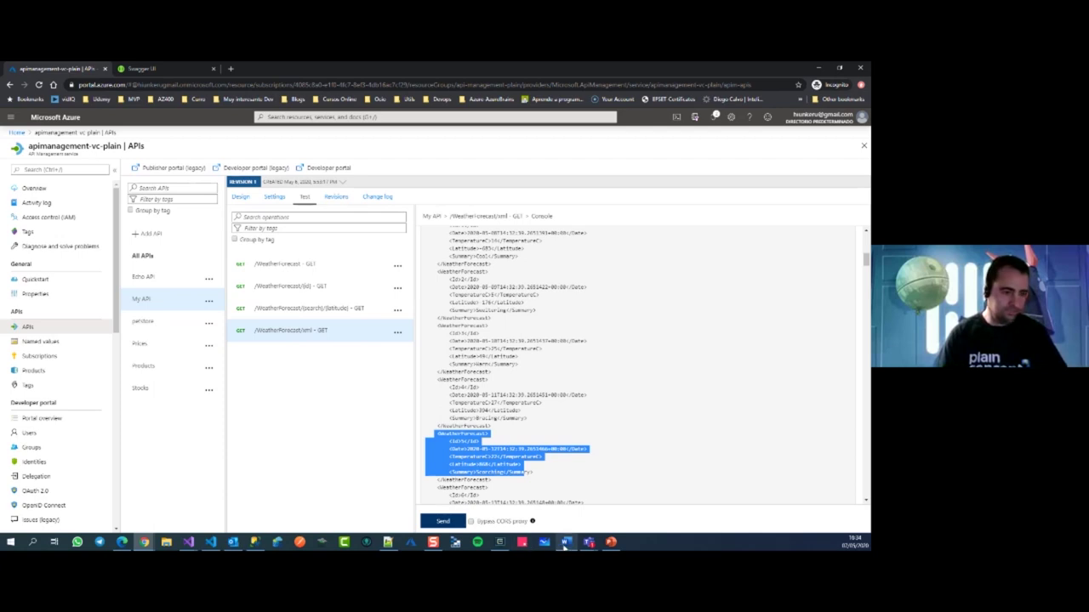
left_click(611, 542)
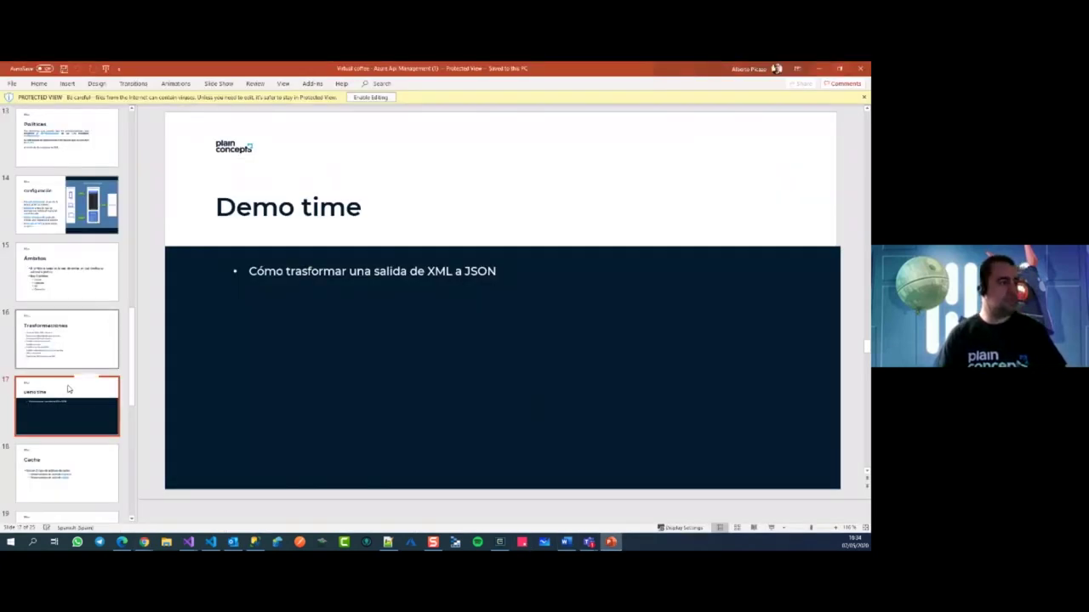
scroll(314, 450, "down", 1)
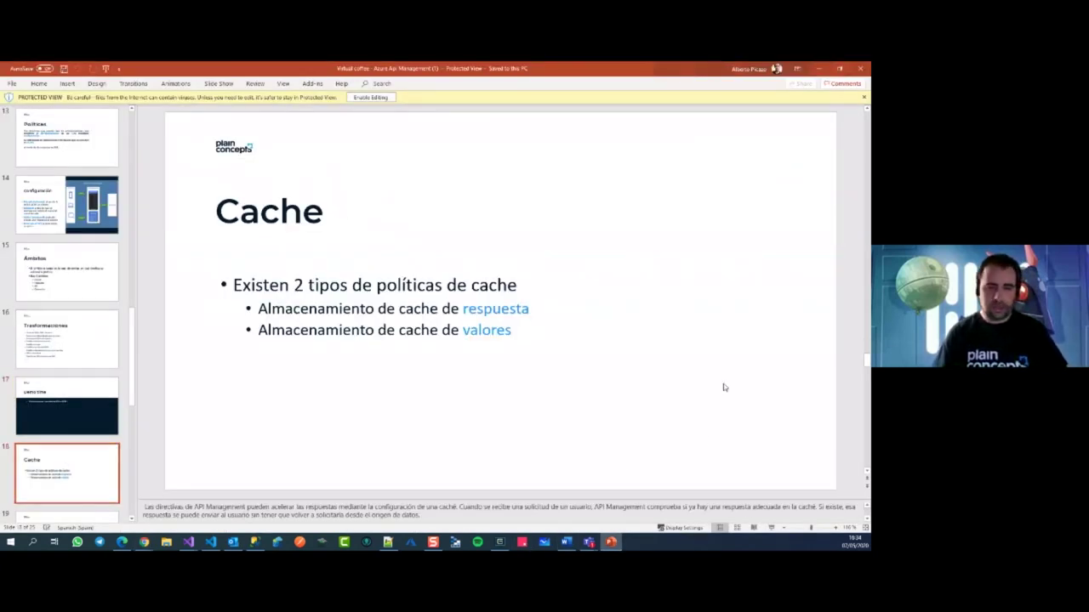
left_click(769, 529)
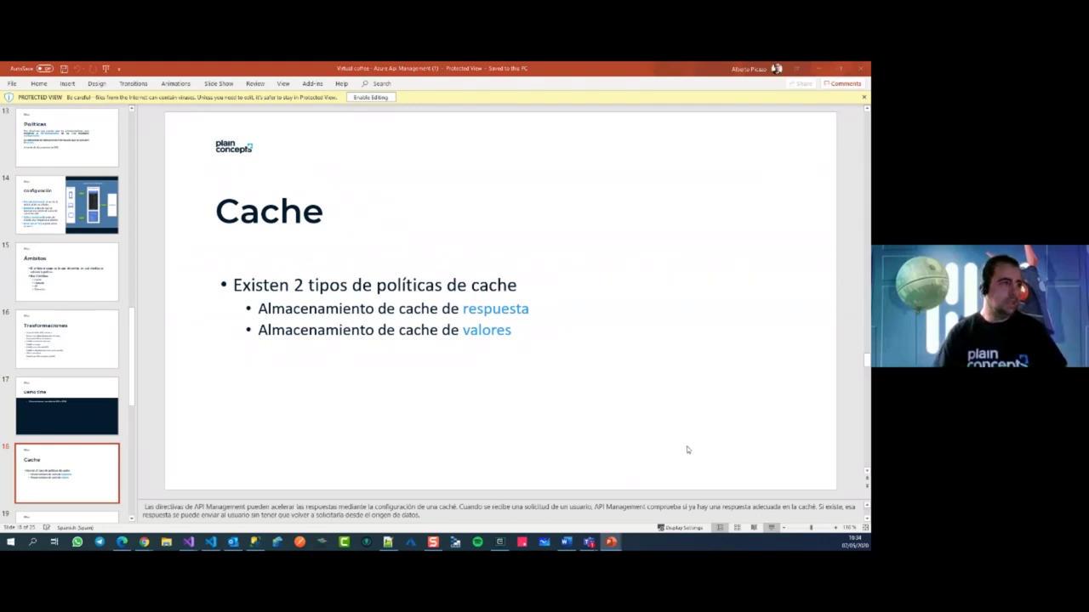
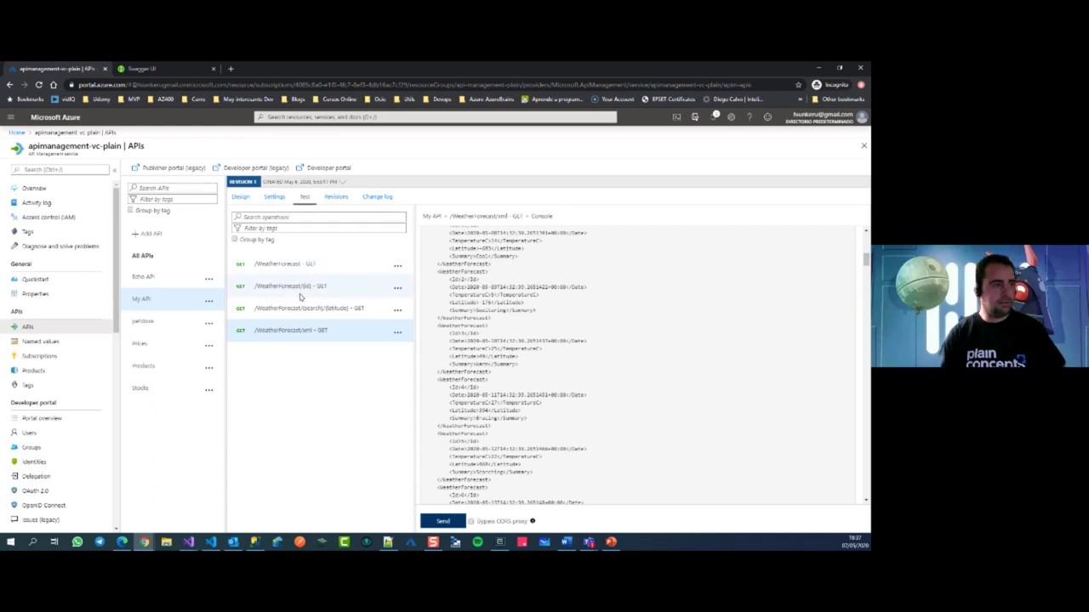
In My API's all-operations policy code, replace the inbound section with one that has a cache-lookup policy with internal caching after the base element
left_click(142, 301)
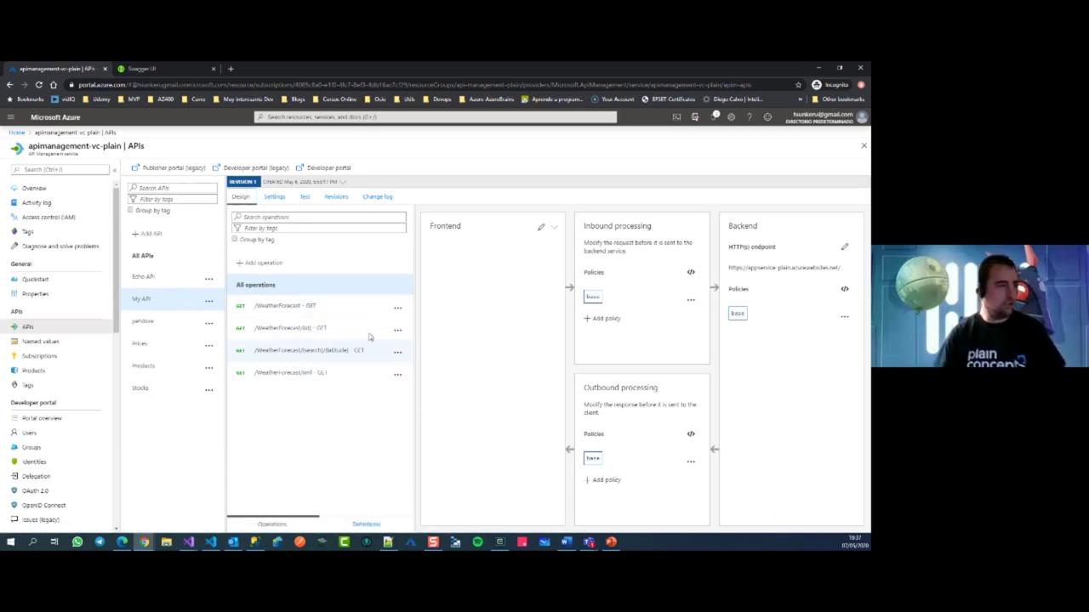
left_click(263, 289)
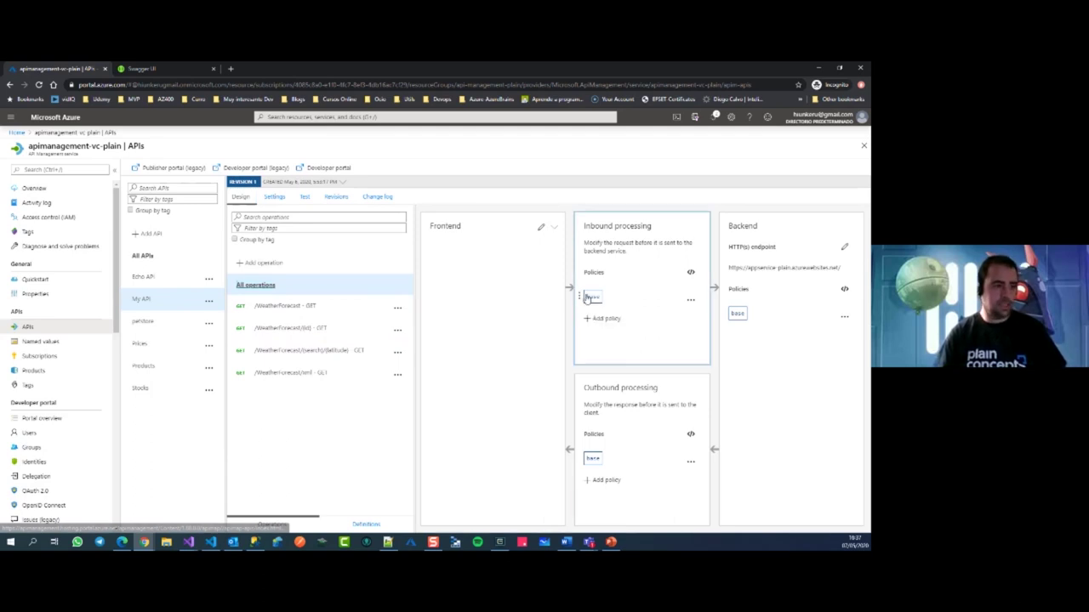
left_click(690, 272)
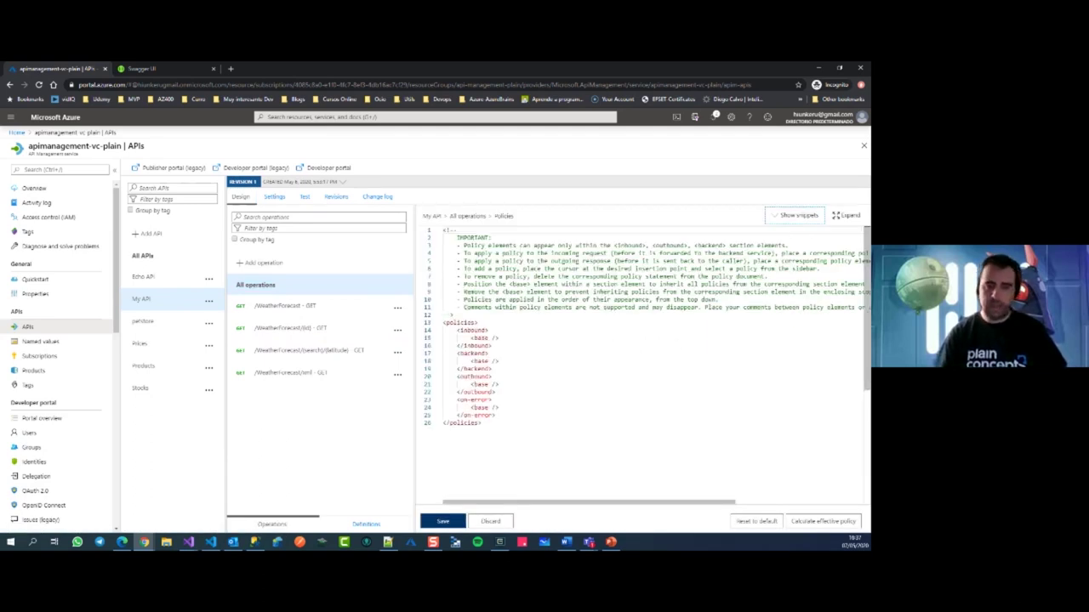
key("alt+Tab")
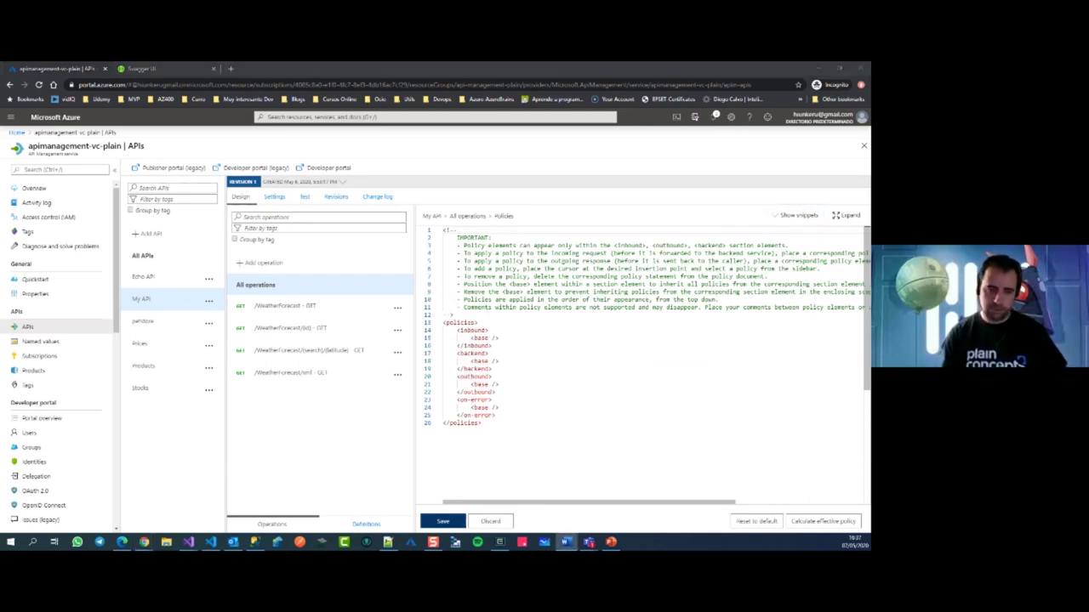
key("alt+Tab")
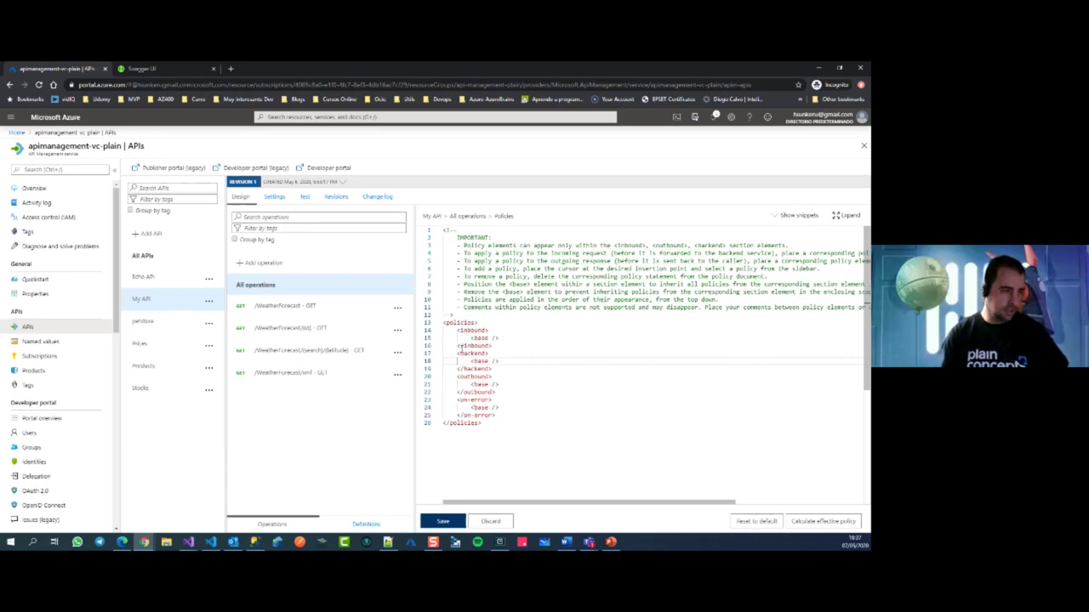
left_click_drag(454, 330, 509, 350)
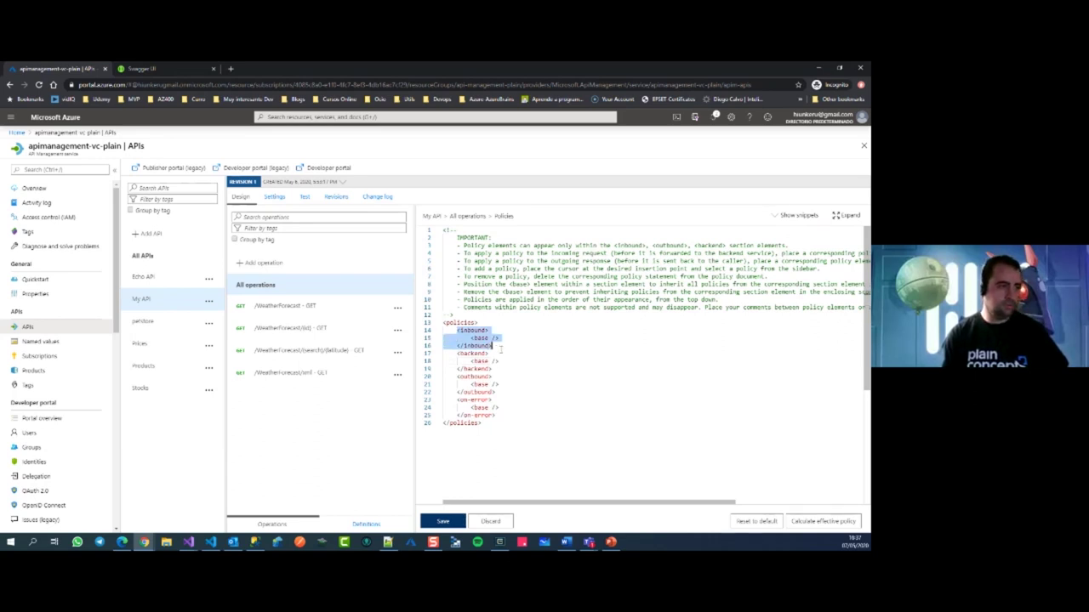
key("ctrl+v")
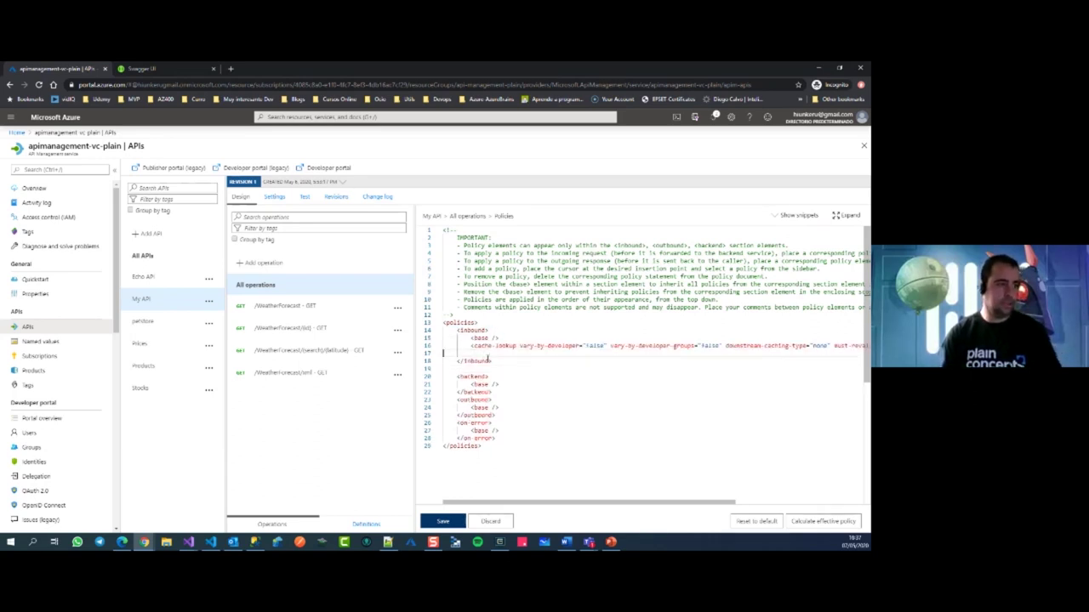
Review the cache-lookup attributes through caching-type and remove the blank lines around the closing inbound tag
key("End")
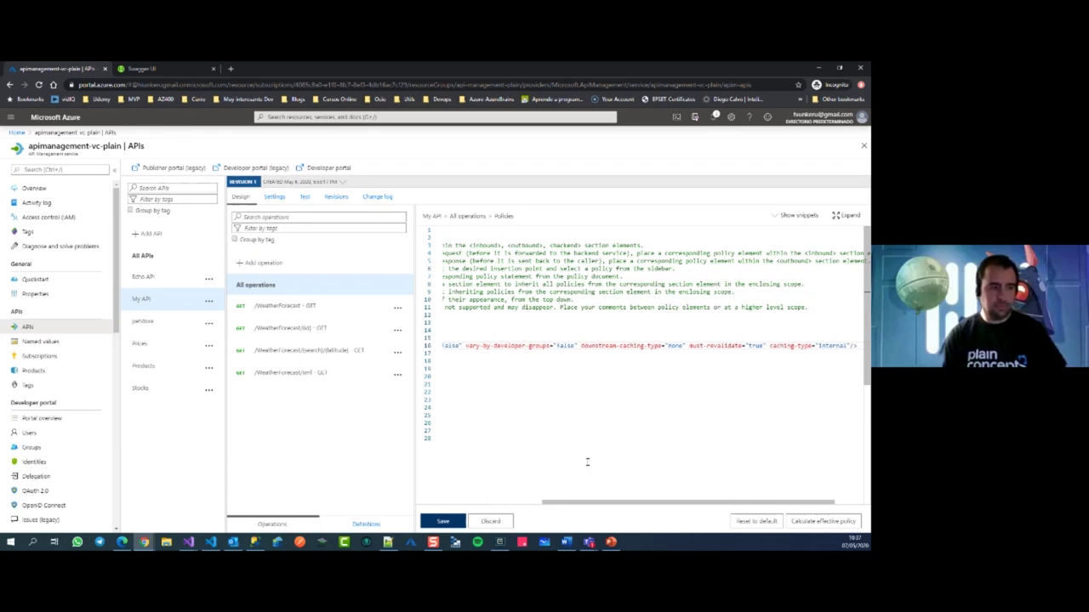
left_click_drag(599, 501, 627, 502)
double_click(792, 345)
left_click_drag(749, 503, 613, 505)
left_click(494, 354)
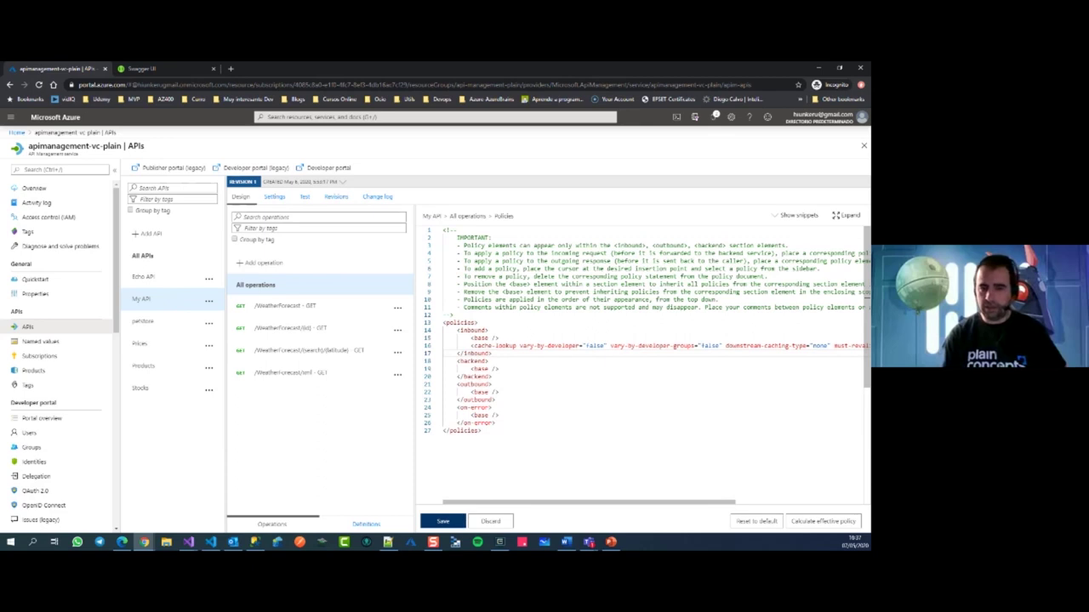
Replace the outbound section with one that has a cache-store policy of duration "600" before the base element, and save the policies
key("alt+Tab")
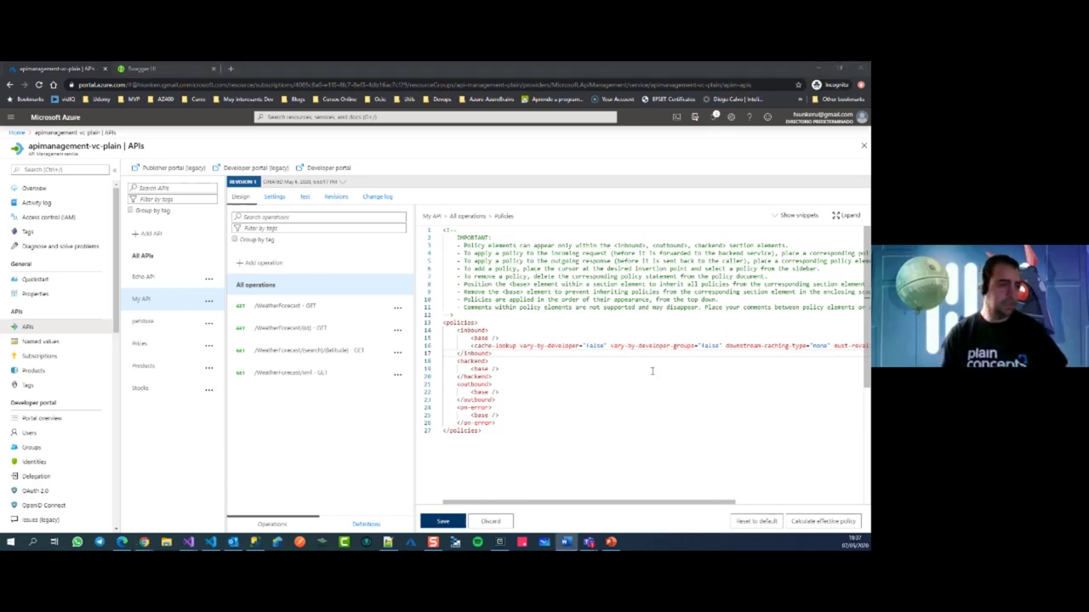
left_click(530, 394)
left_click_drag(459, 387, 510, 399)
type("<outbound>         <cache-store duration=\"600\" />         <base />     </outbound>")
key("BackSpace")
double_click(558, 393)
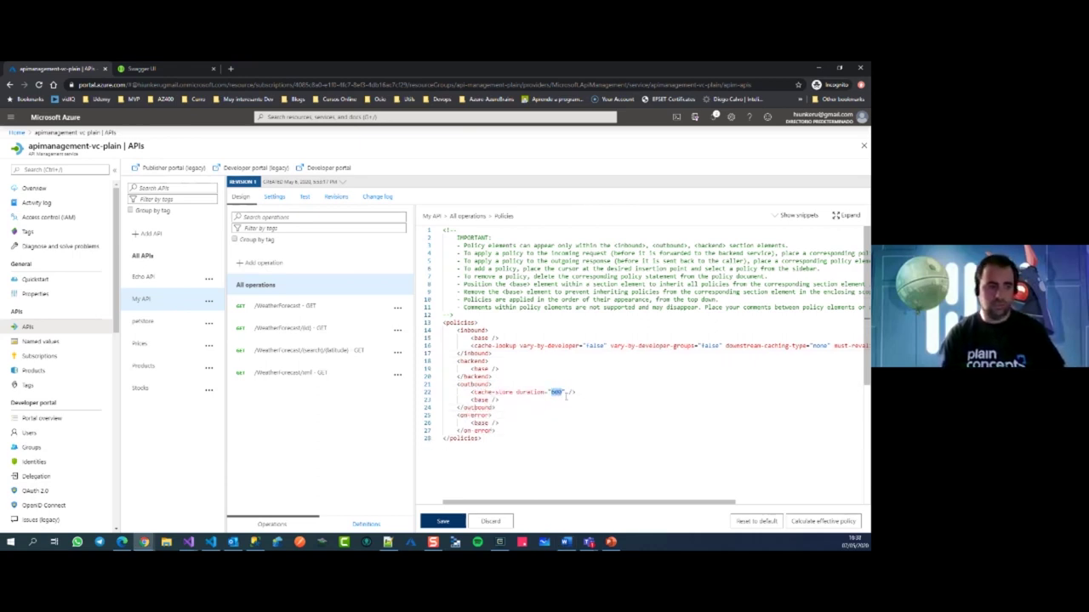
left_click(444, 521)
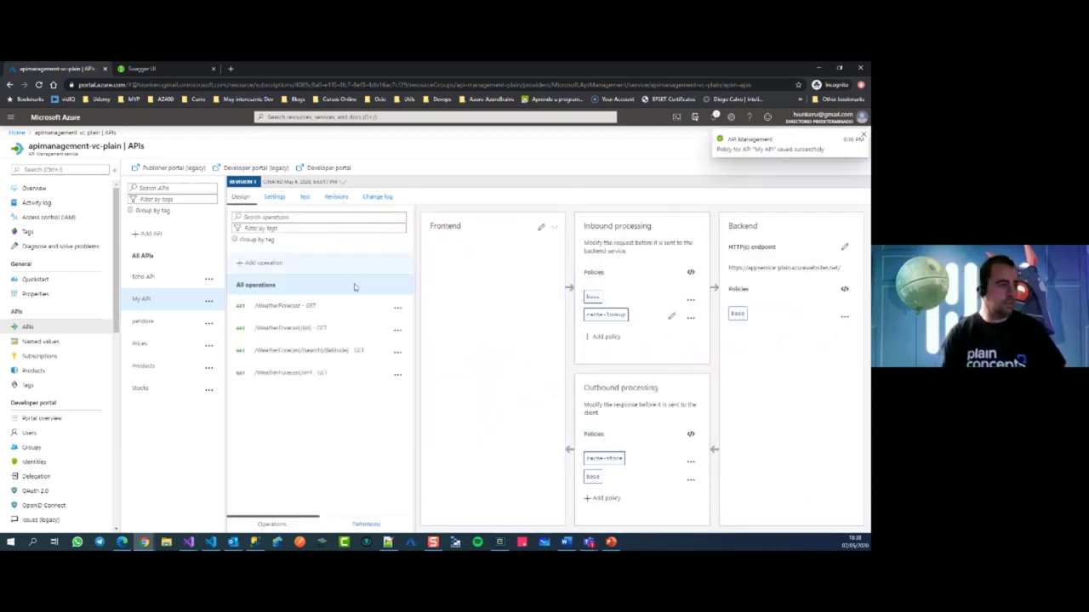
Test My API's /WeatherForecast GET operation by sending the request several times and compare the dates and values in the cached responses
left_click(293, 310)
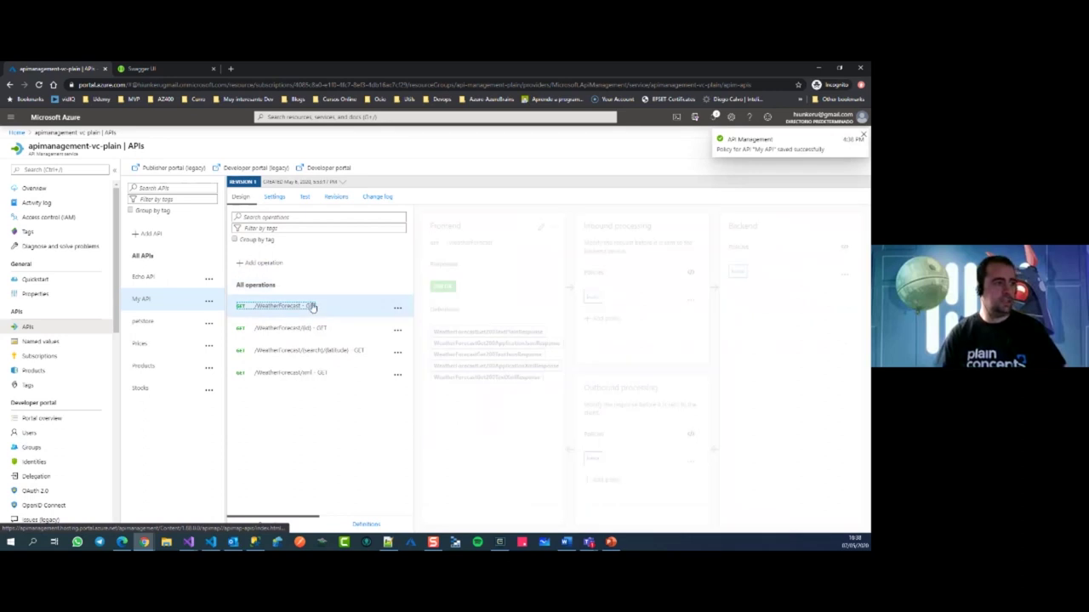
left_click(304, 198)
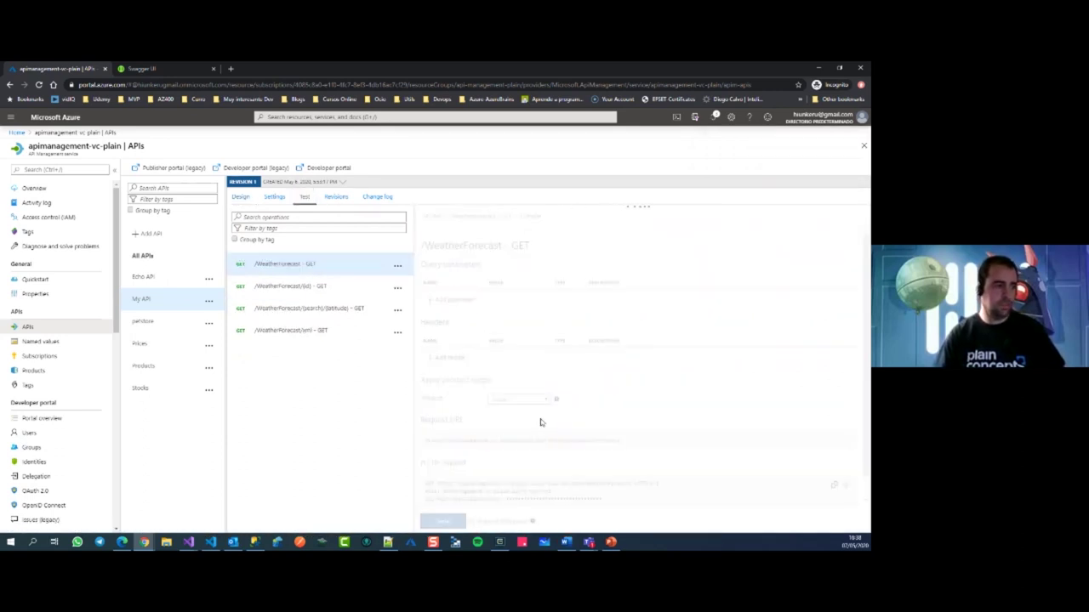
scroll(535, 387, "down", 3)
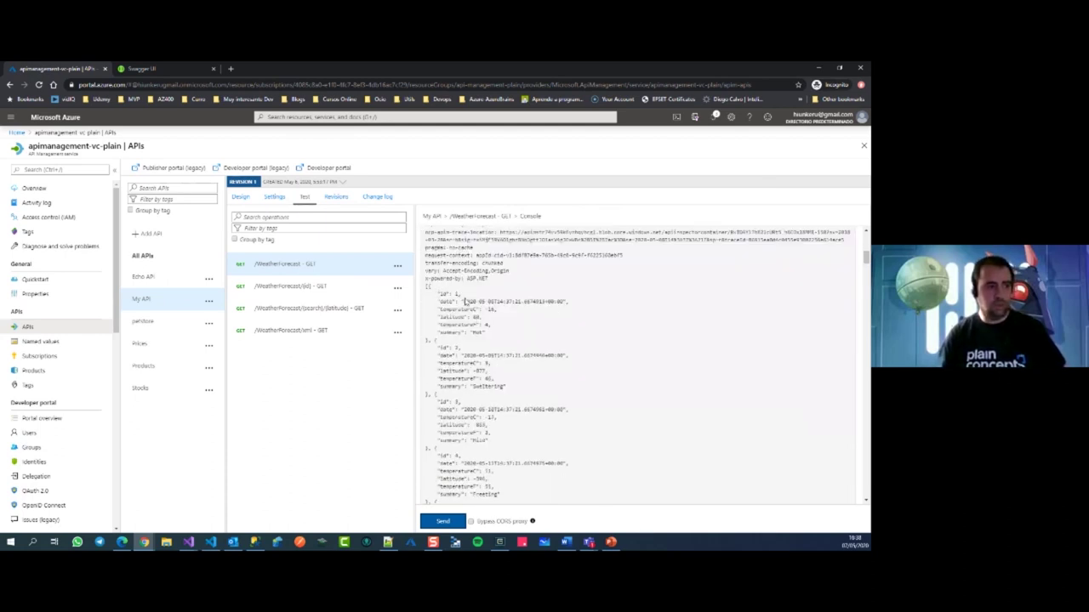
left_click_drag(467, 297, 510, 320)
left_click(511, 320)
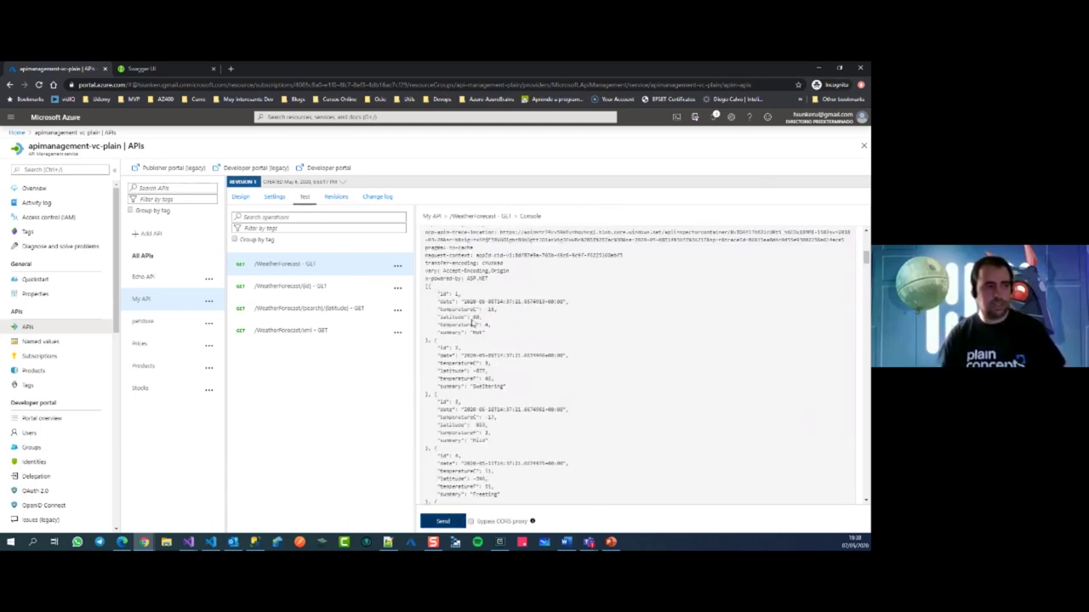
left_click(442, 521)
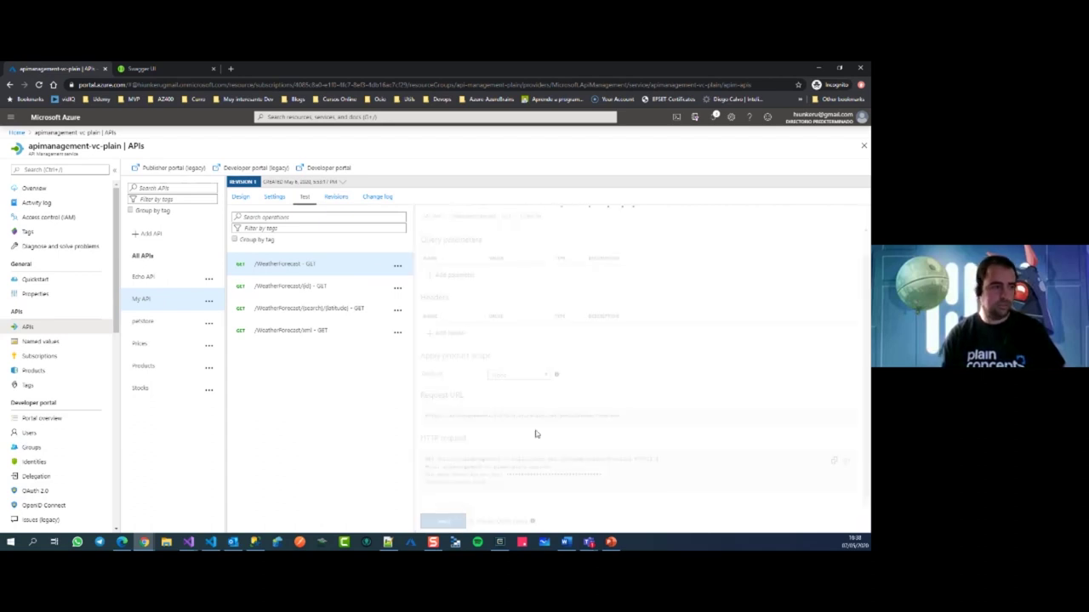
scroll(471, 389, "down", 1)
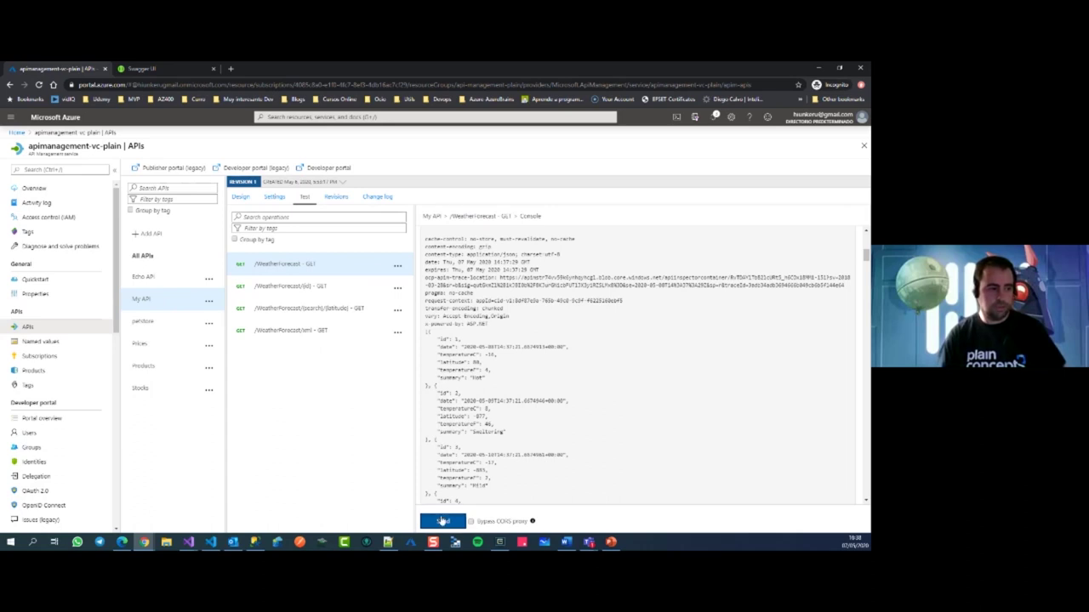
left_click(442, 520)
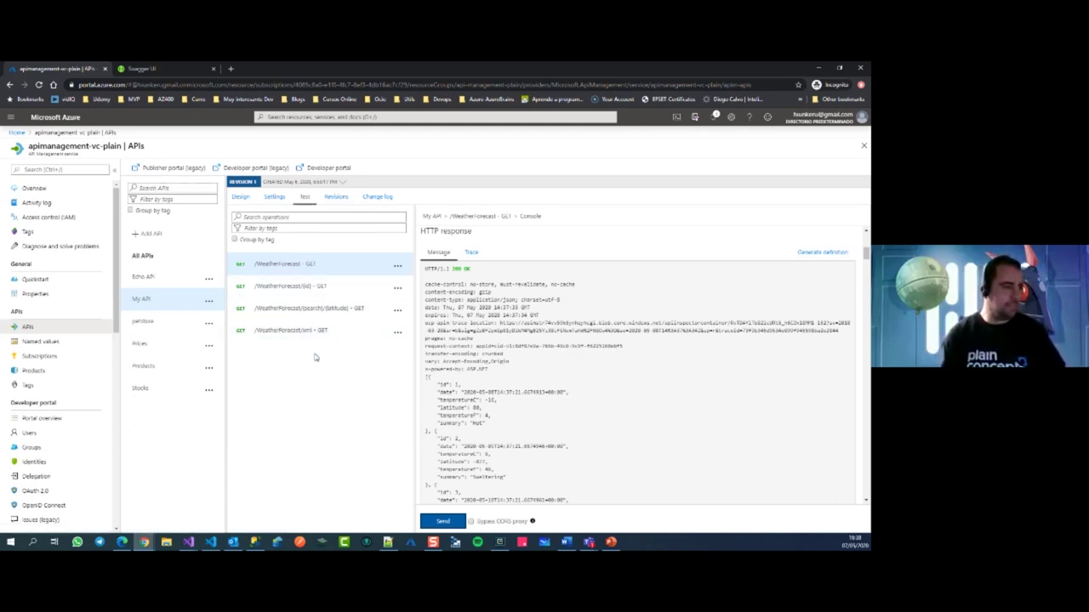
Delete the cache-lookup inbound policy and the cache-store outbound policy from My API's all operations and save
left_click(244, 198)
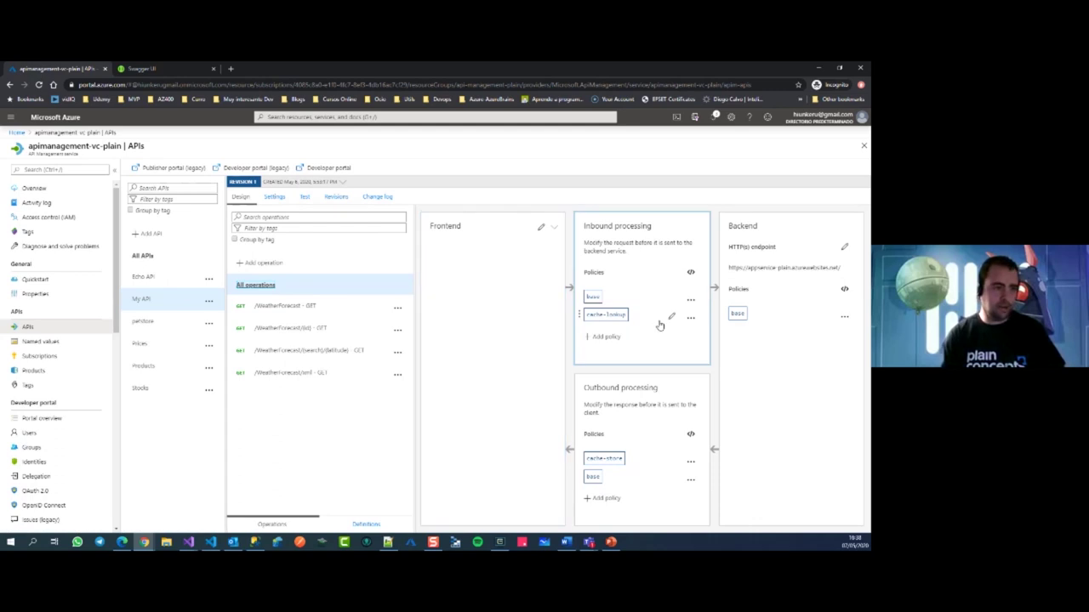
left_click(690, 320)
left_click(702, 395)
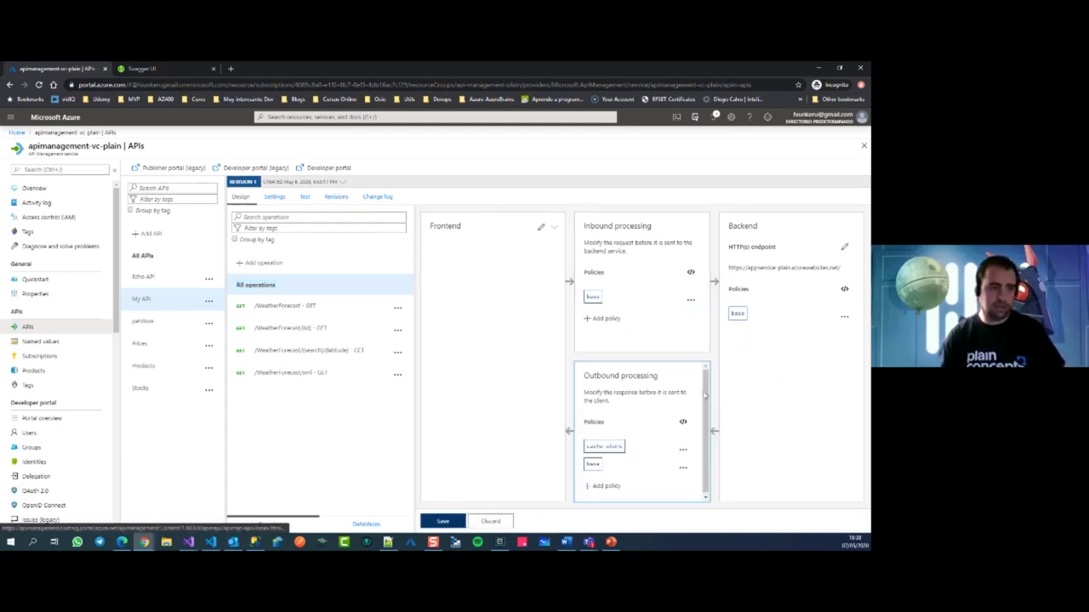
left_click(684, 451)
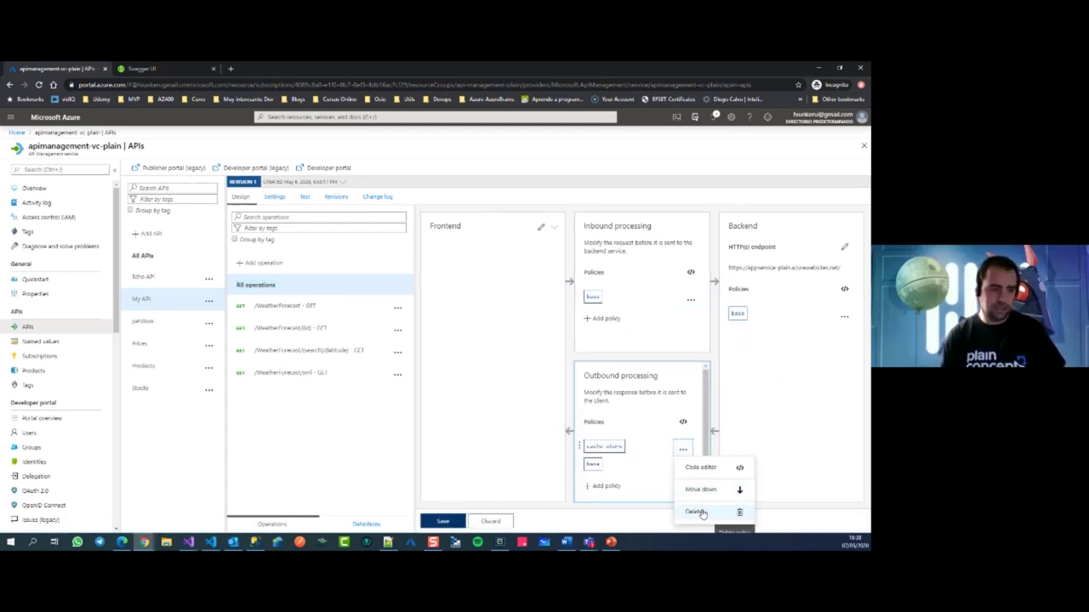
left_click(700, 511)
left_click(449, 524)
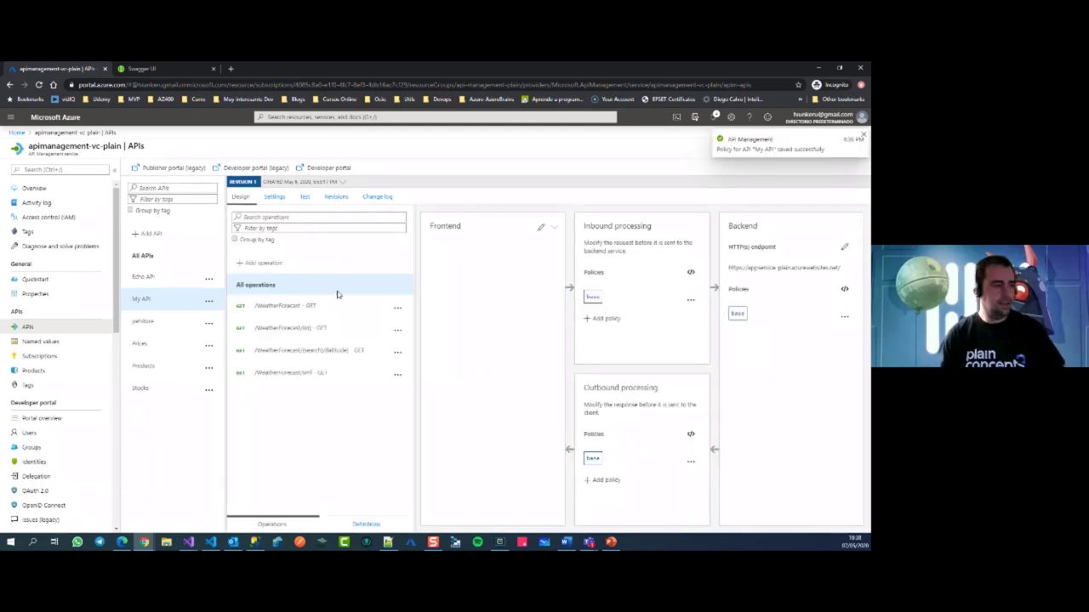
Send the /WeatherForecast GET test request repeatedly without the cache policies and compare the response data
left_click(289, 306)
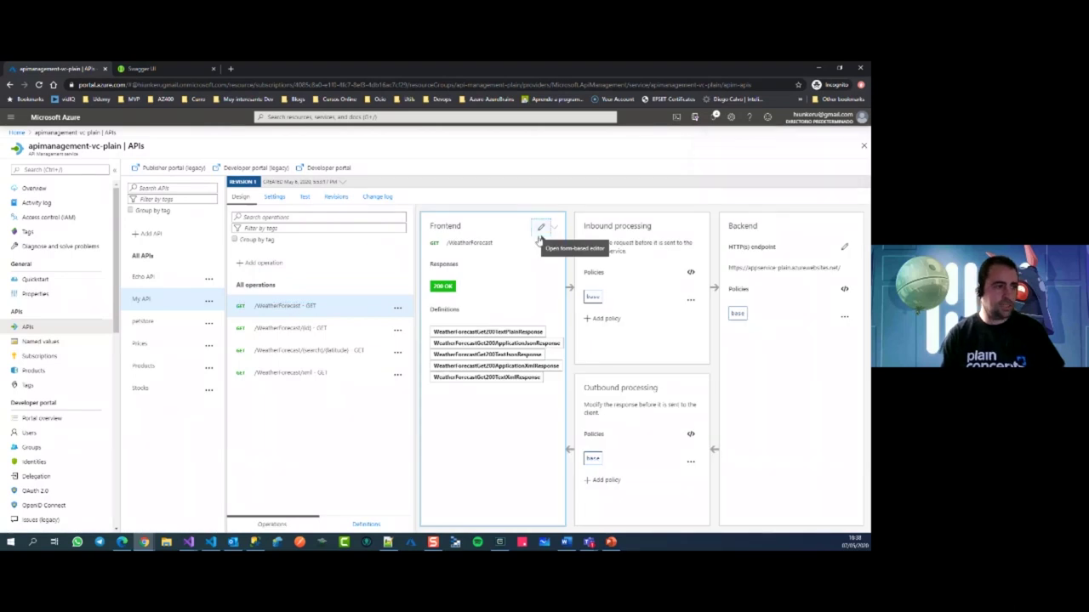
left_click(308, 198)
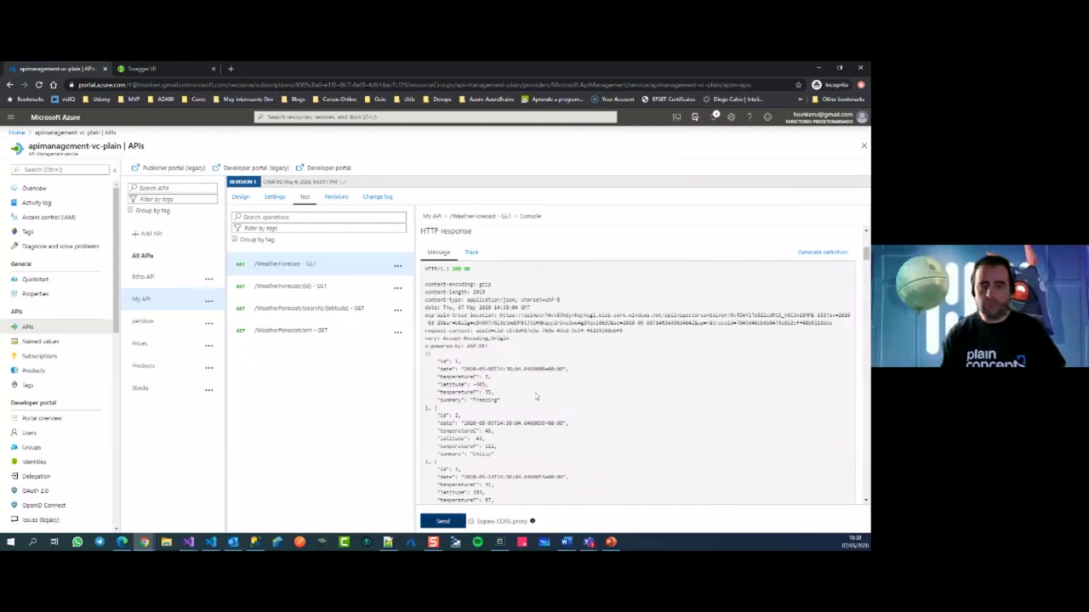
left_click(464, 520)
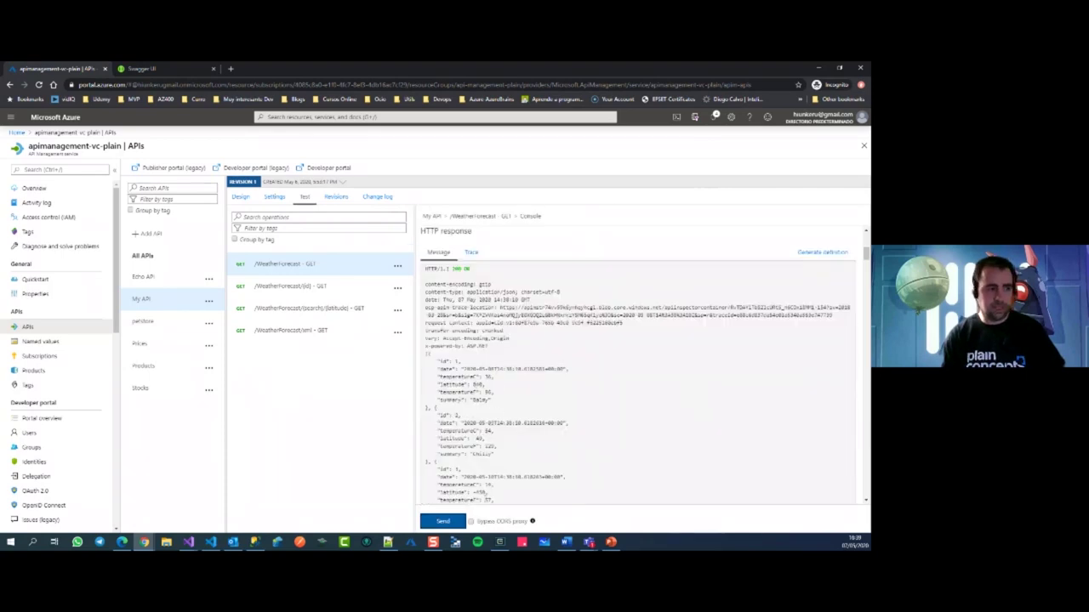
left_click(442, 521)
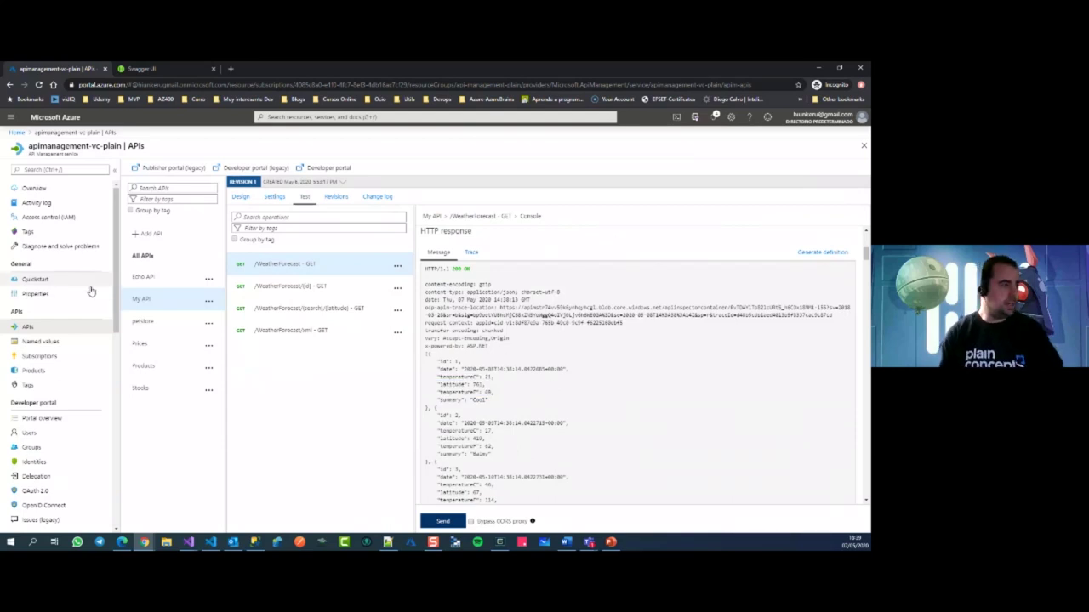
Reopen the apimanagement-vc-plain service from the portal home and examine its new external cache form, including the Redis connection string field
left_click(19, 134)
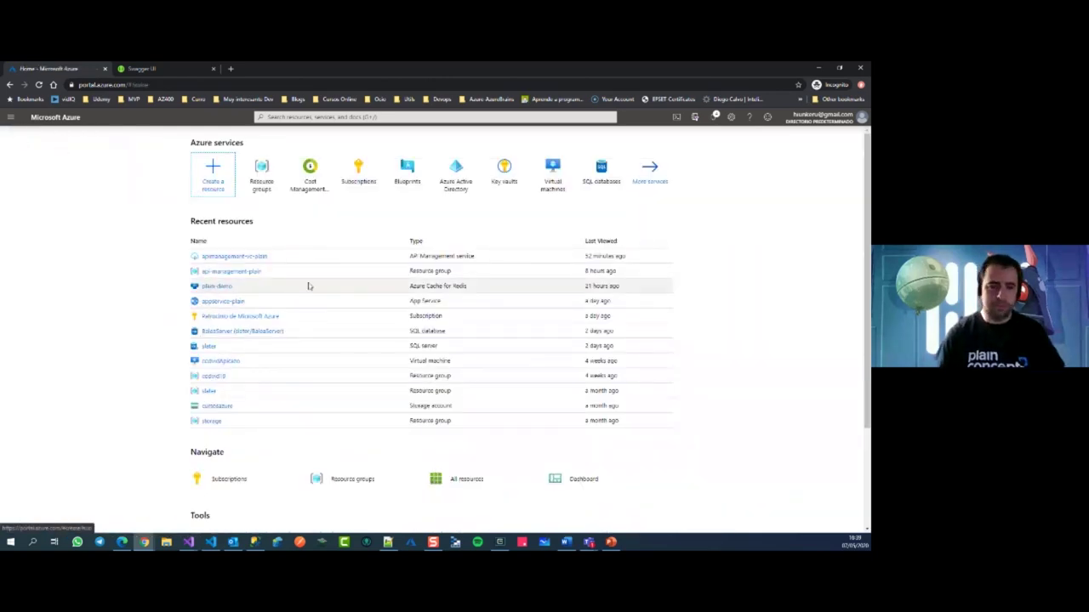
left_click(247, 257)
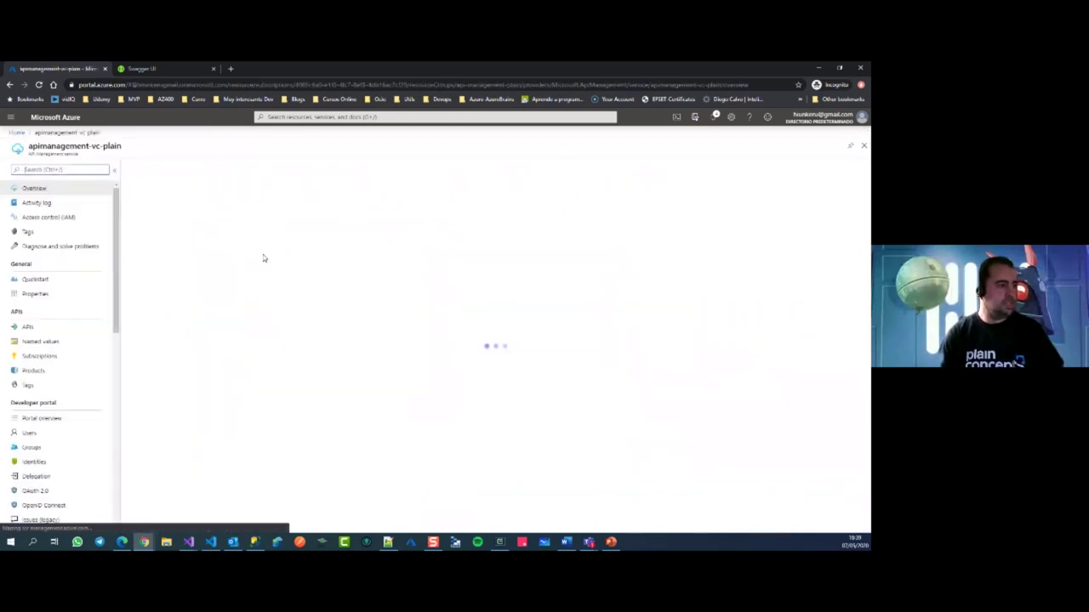
scroll(84, 410, "down", 3)
scroll(84, 410, "down", 5)
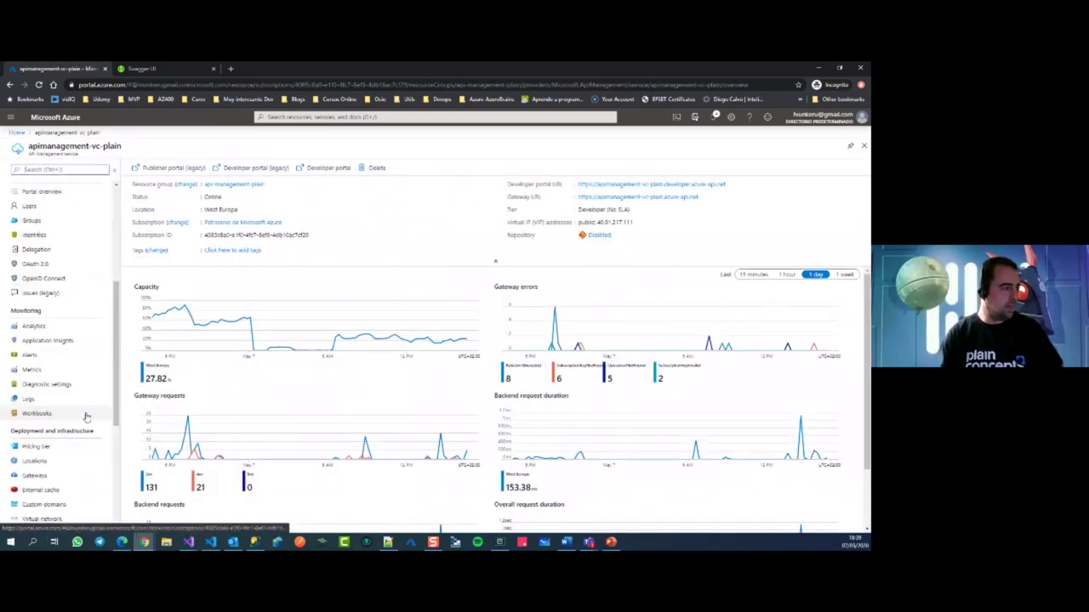
left_click(45, 401)
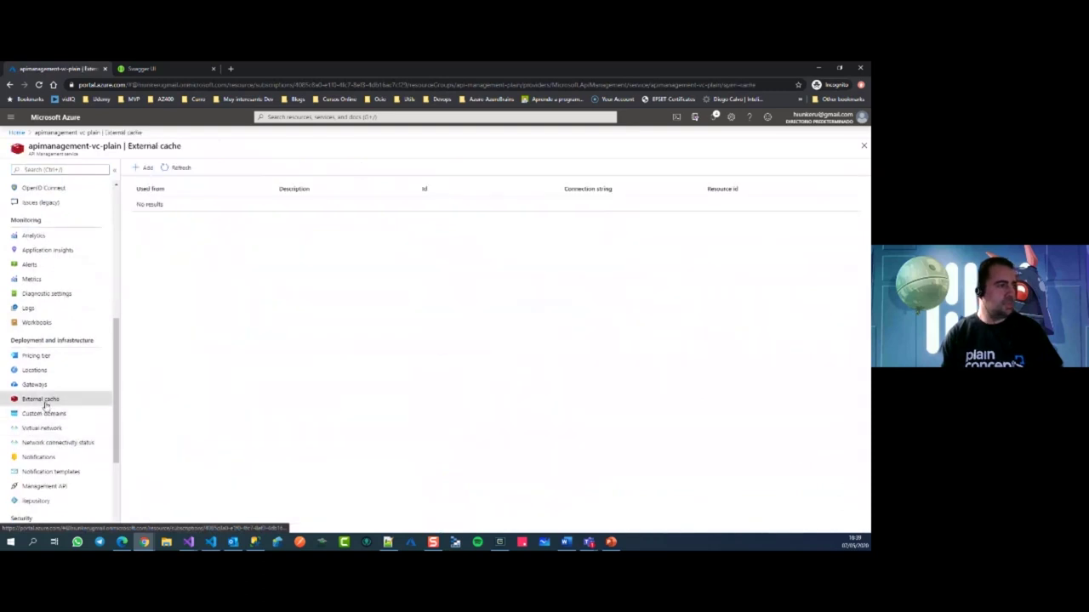
left_click(145, 170)
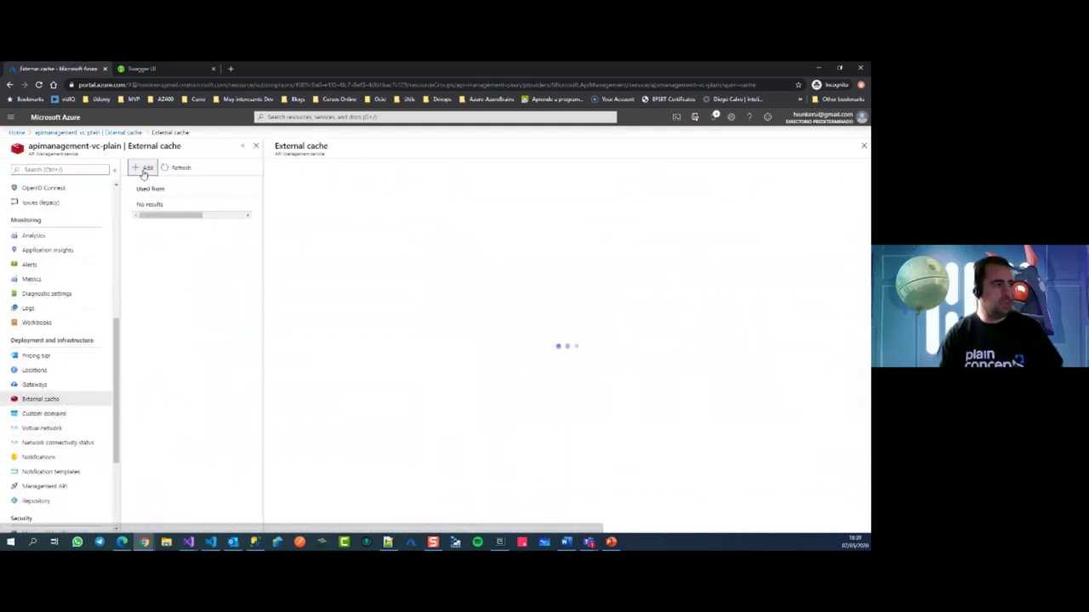
left_click(335, 303)
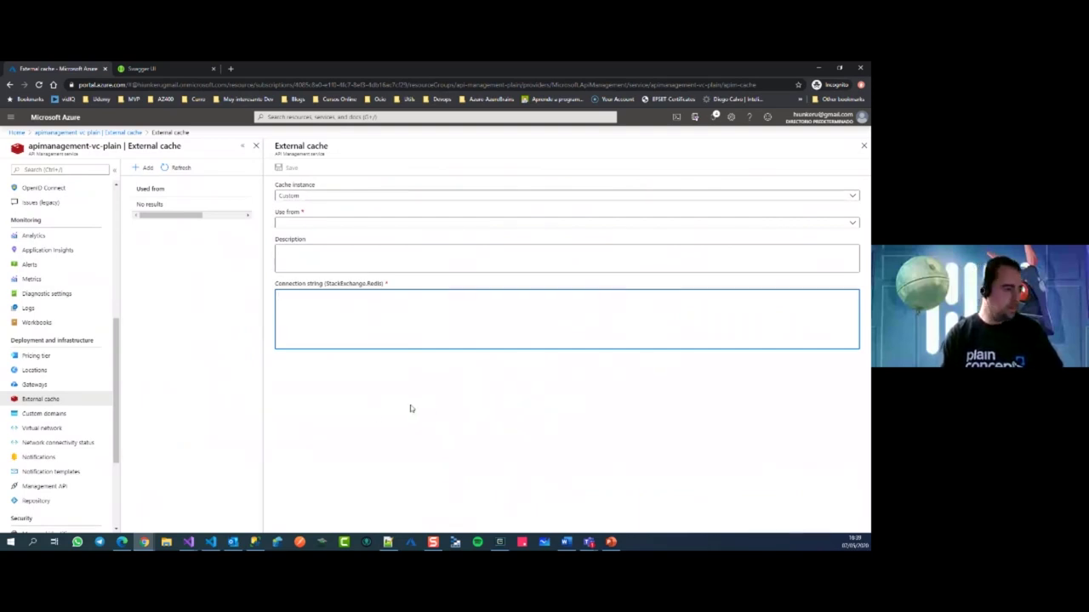
Switch to the PowerPoint presentation and start the slide show from the Seguridad slide
left_click(611, 542)
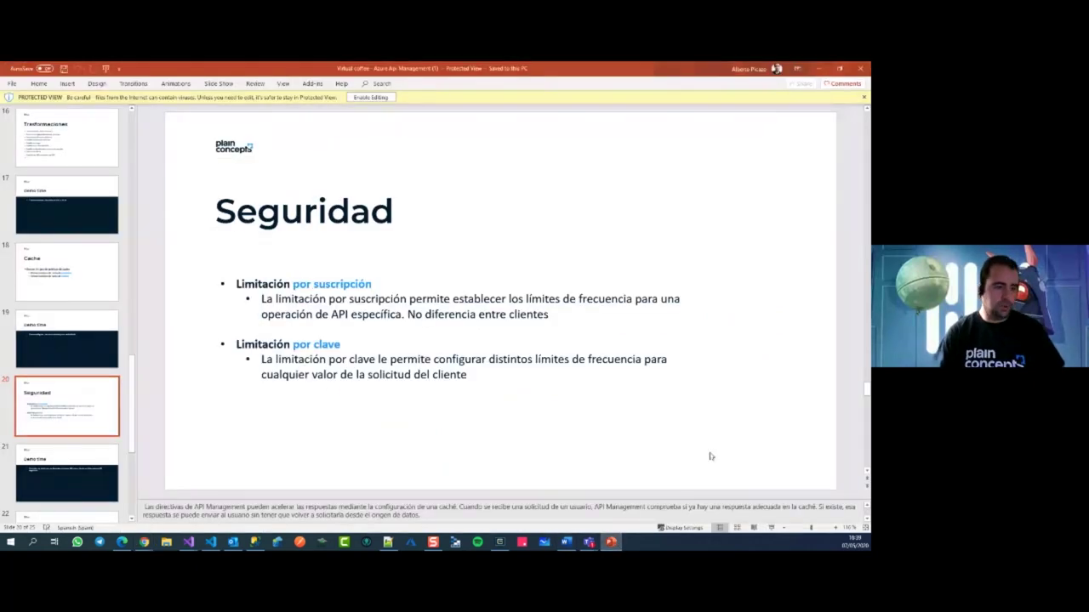
left_click(771, 528)
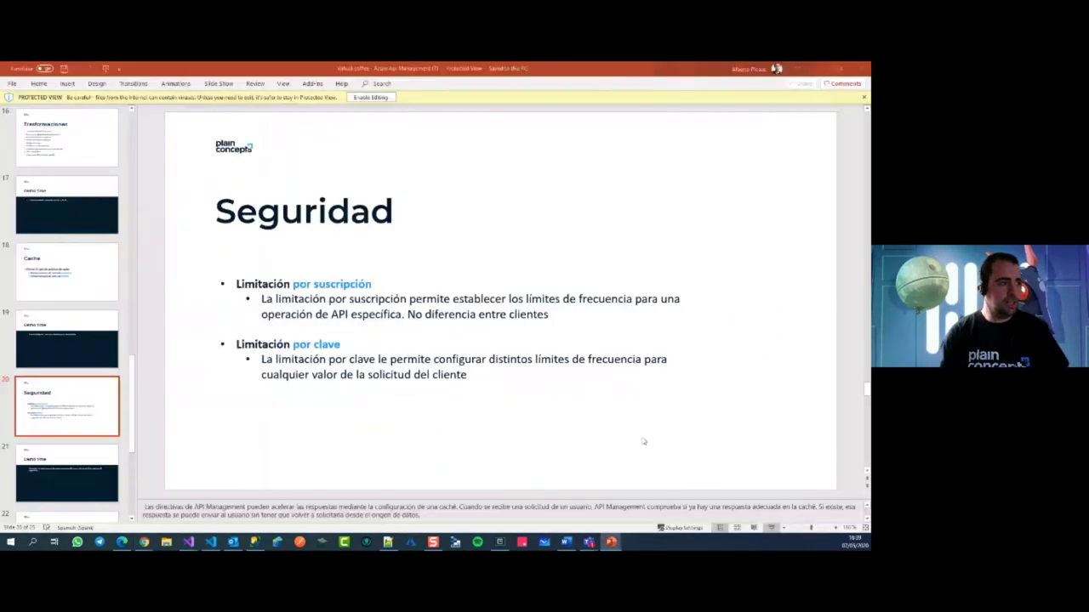
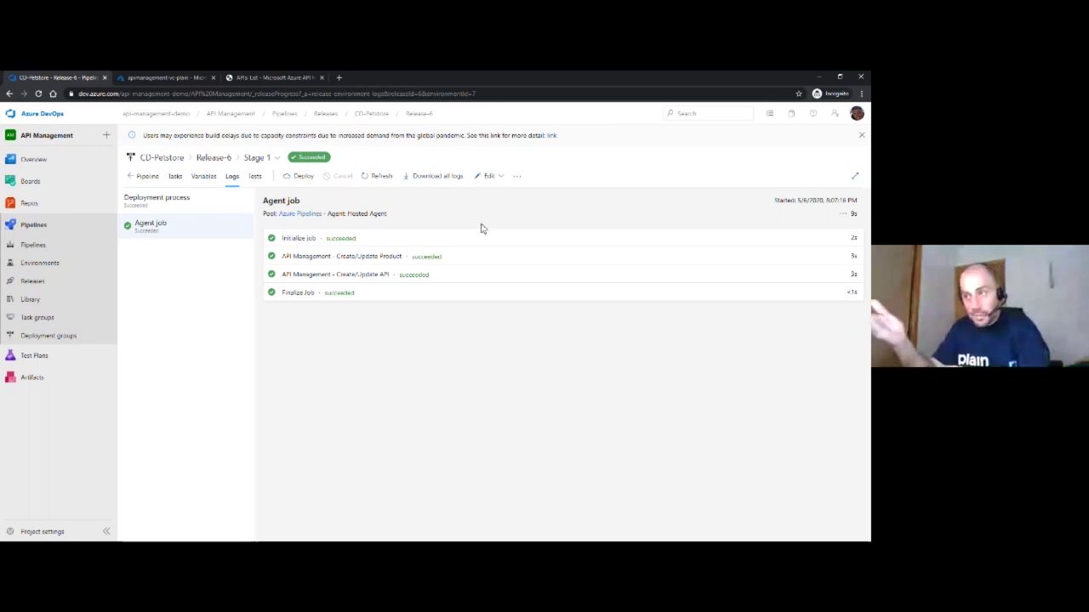
In Azure DevOps, go from Release-6 to the CD-Petstore release pipeline, open it for editing and show Stage 1's tasks
left_click(136, 179)
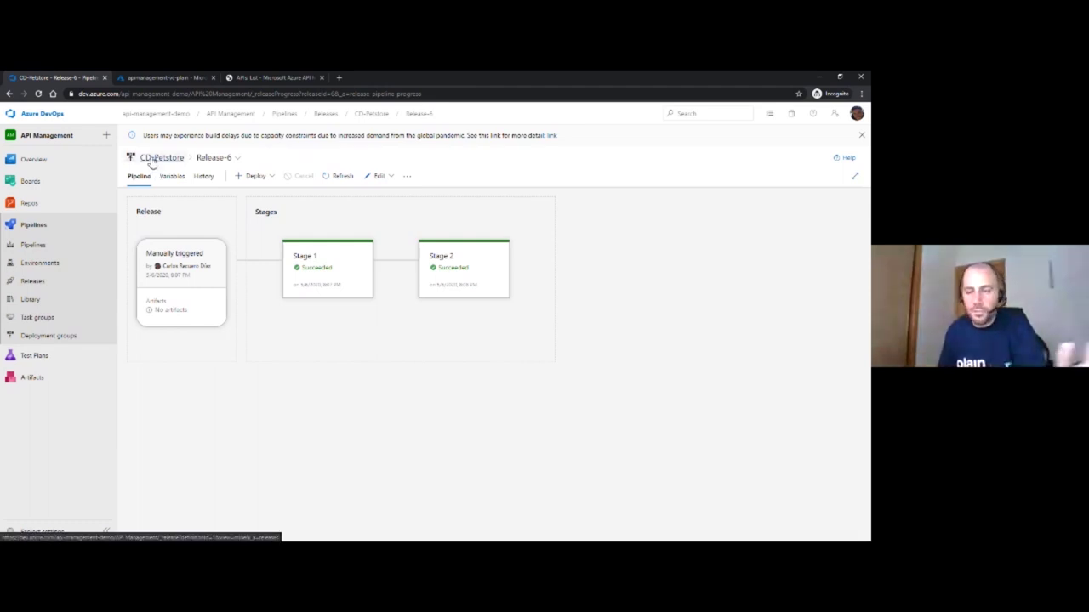
left_click(151, 159)
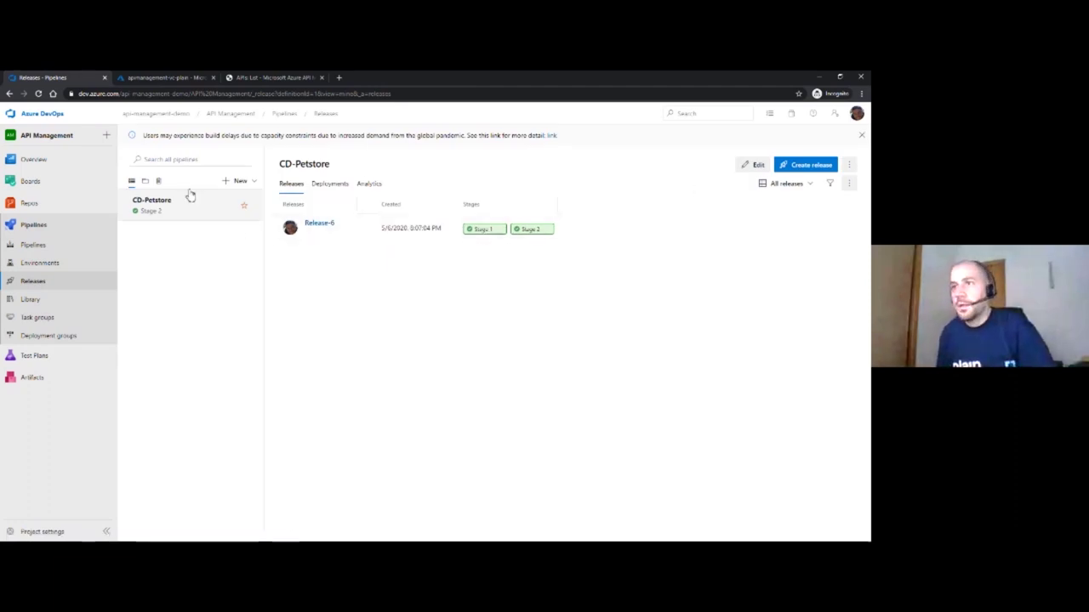
left_click(754, 164)
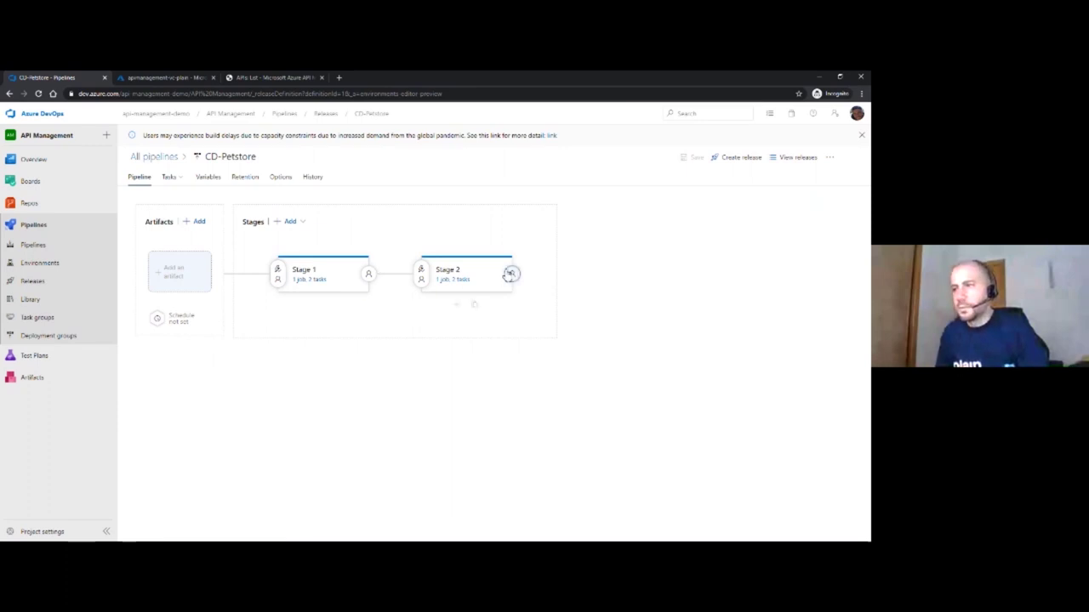
left_click(304, 286)
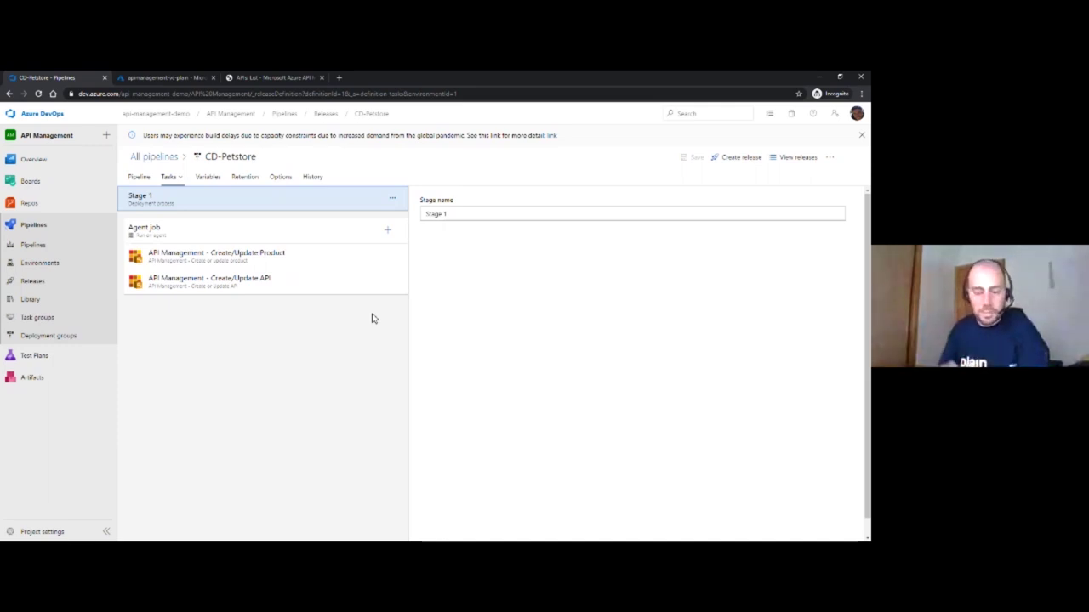
Examine the API Management - Create/Update Product task's settings, from the Azure subscription to the Product, groups and policy template
left_click(324, 268)
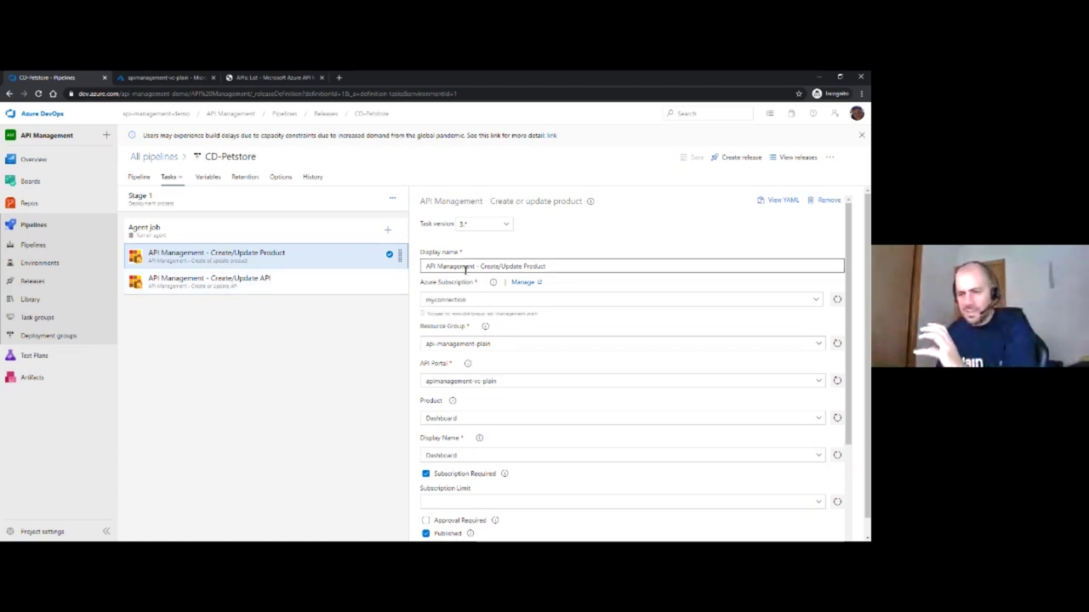
scroll(465, 269, "down", 1)
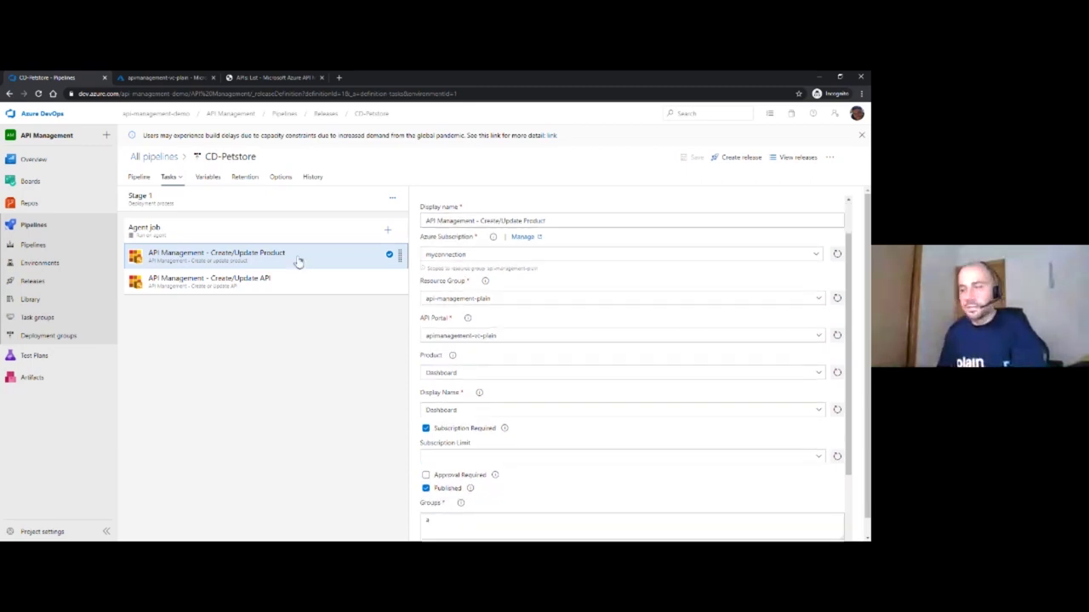
scroll(539, 288, "up", 1)
scroll(538, 289, "down", 1)
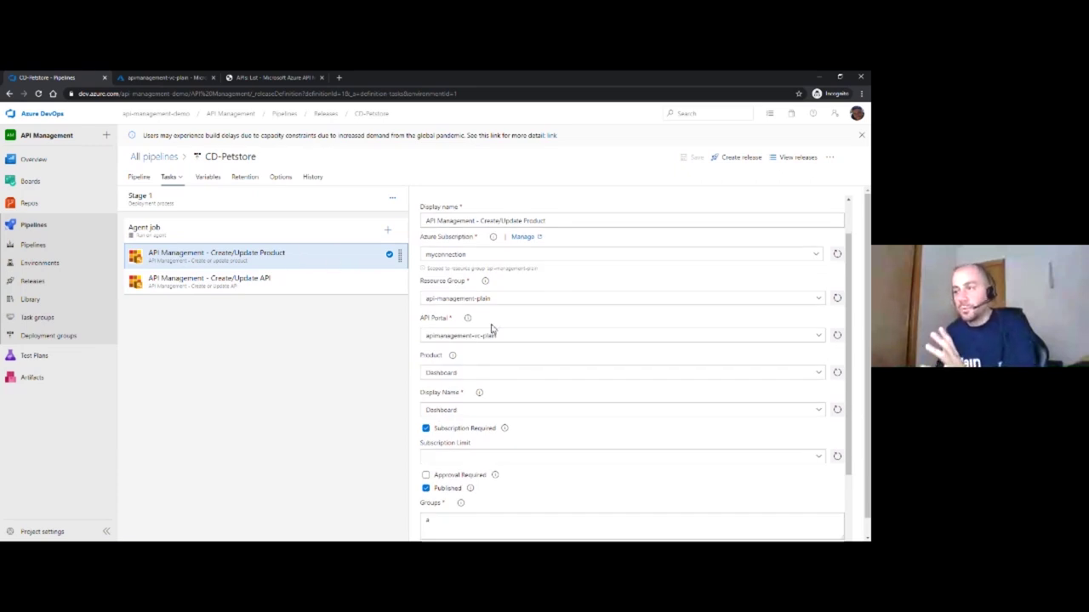
scroll(491, 328, "down", 2)
double_click(444, 282)
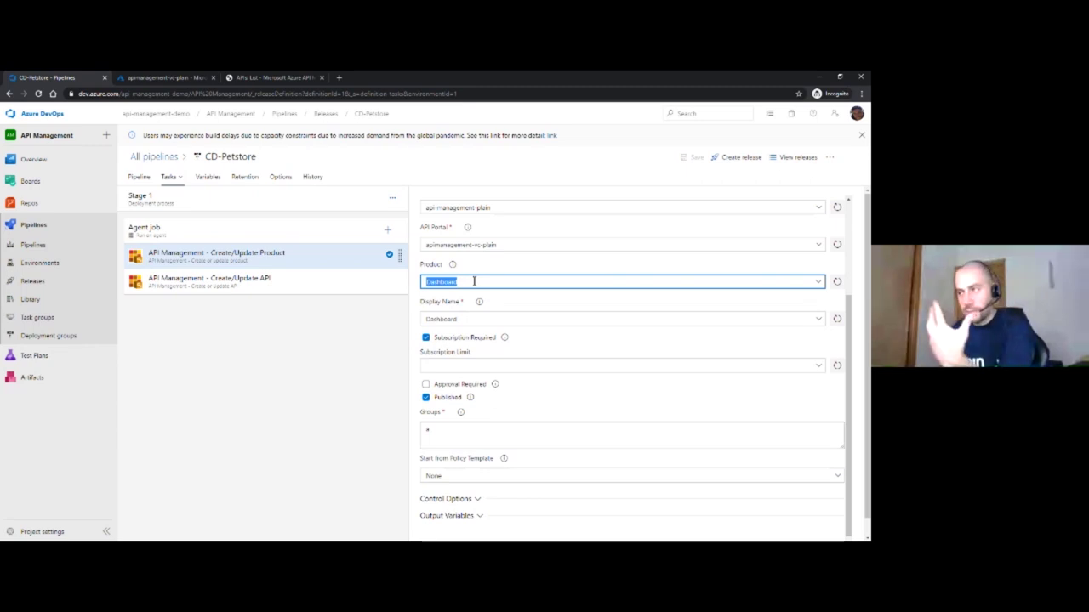
Examine the API Management - Create/Update API task's settings, highlighting the Definition Location URL and its swagger.json file name
left_click(263, 284)
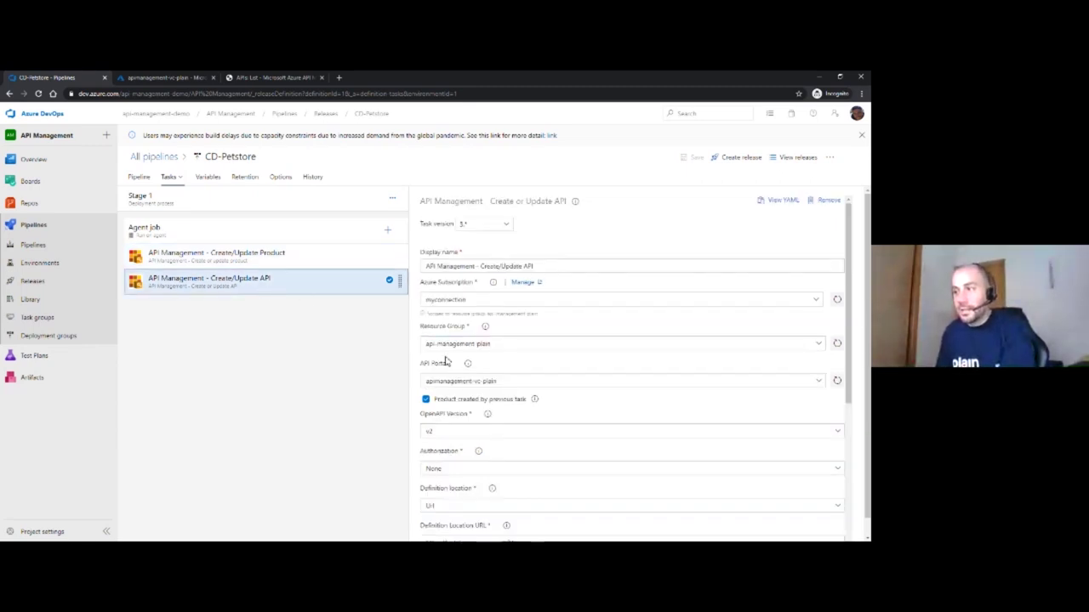
scroll(442, 365, "down", 3)
left_click_drag(561, 436, 420, 451)
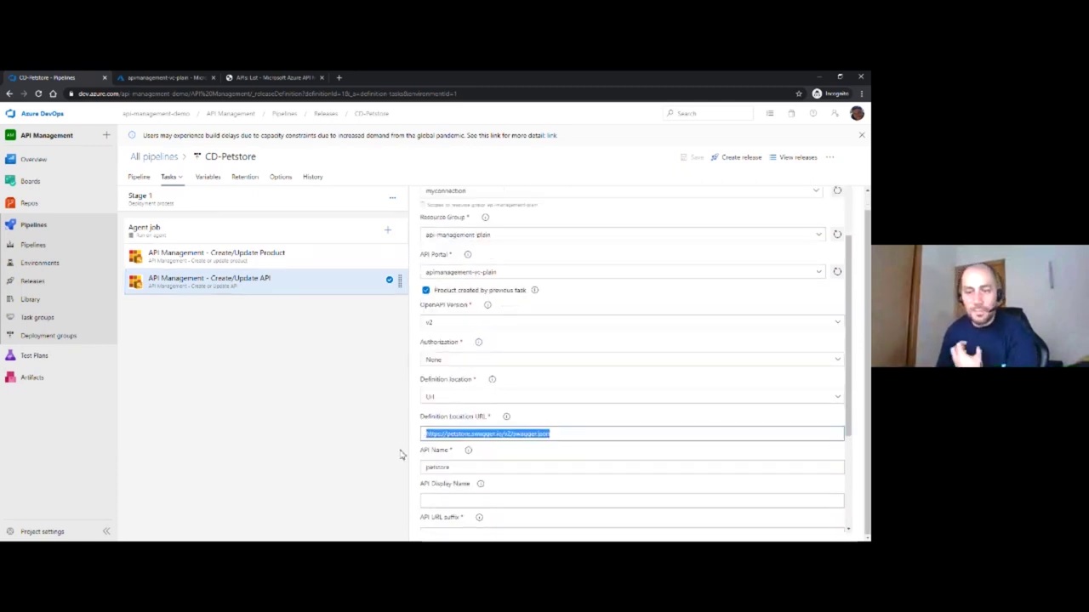
left_click_drag(567, 435, 513, 435)
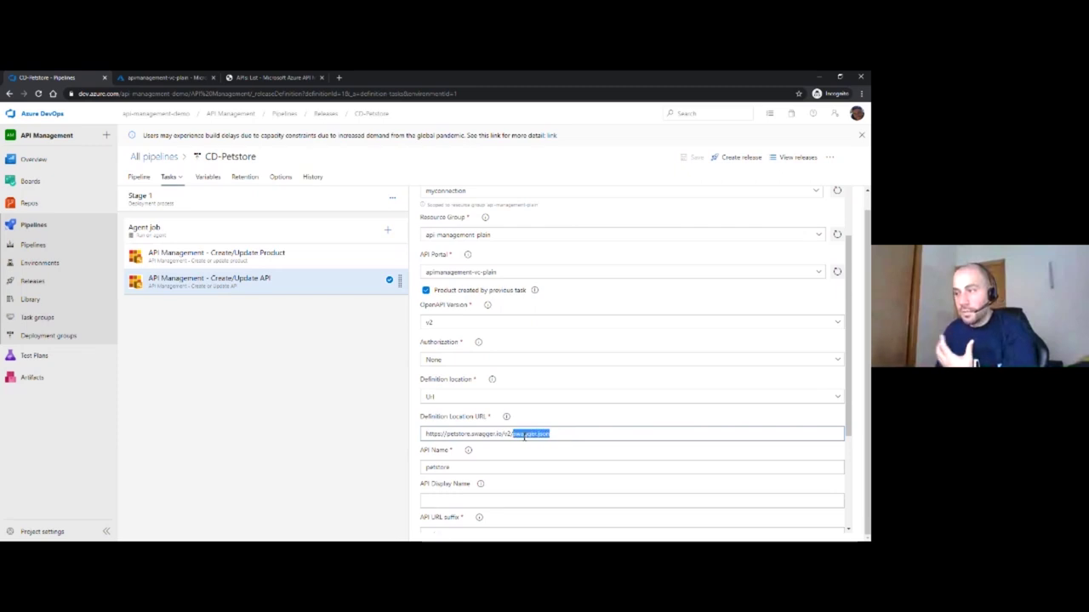
Set the Create/Update API task's starting policy template to RateByKey and review the policy it generates
scroll(591, 432, "up", 3)
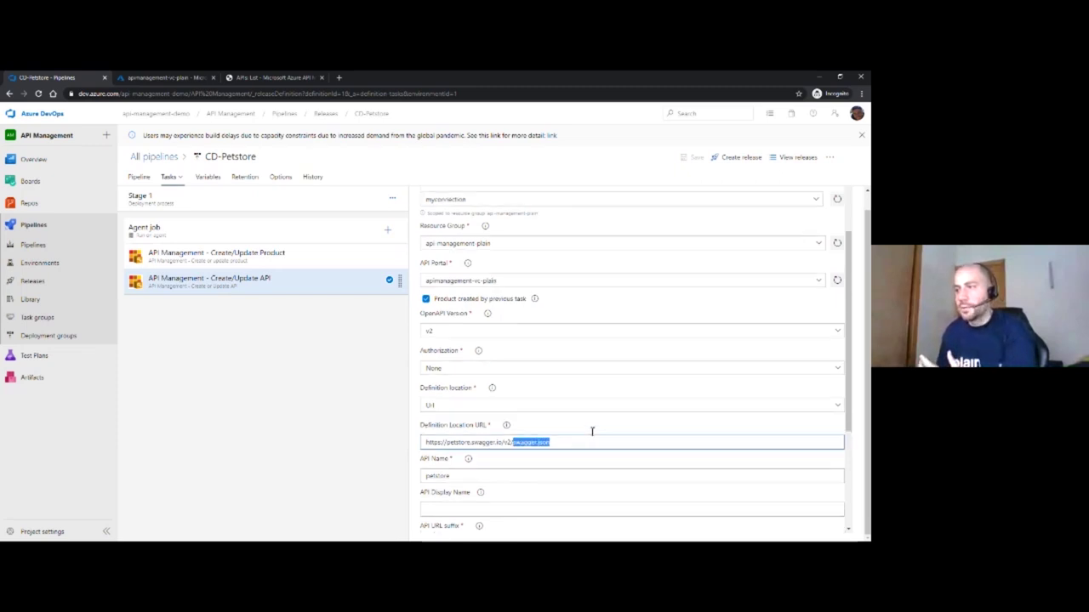
scroll(577, 436, "down", 3)
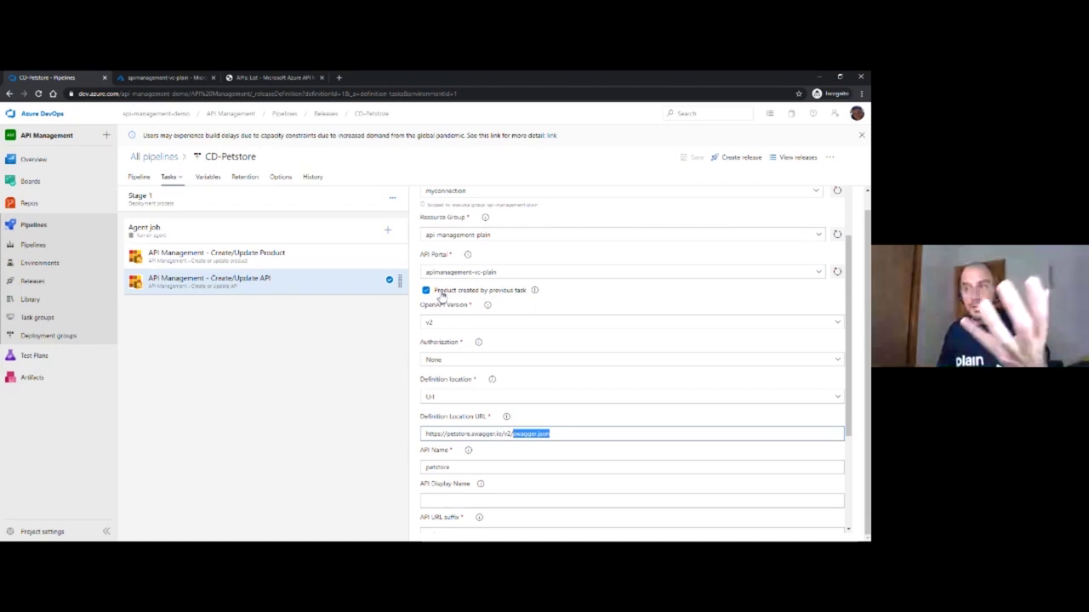
scroll(517, 397, "down", 2)
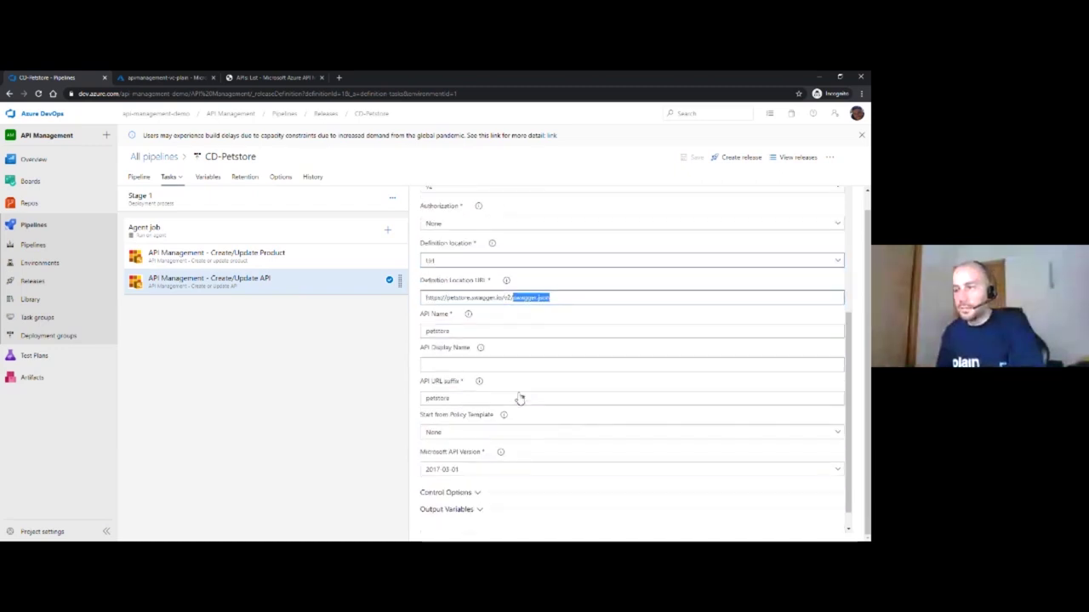
scroll(520, 393, "down", 1)
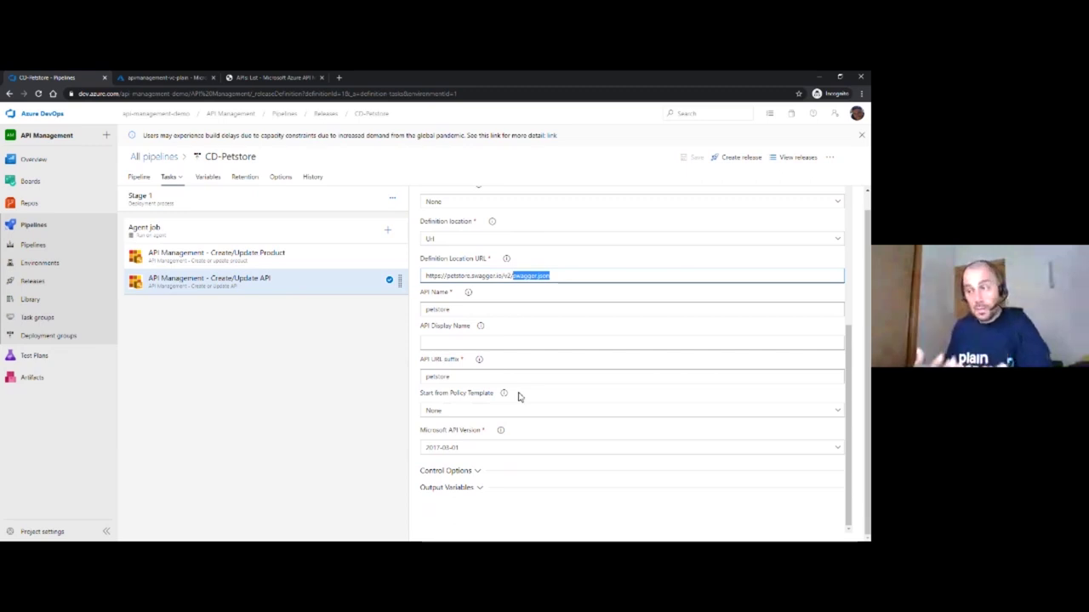
left_click(463, 411)
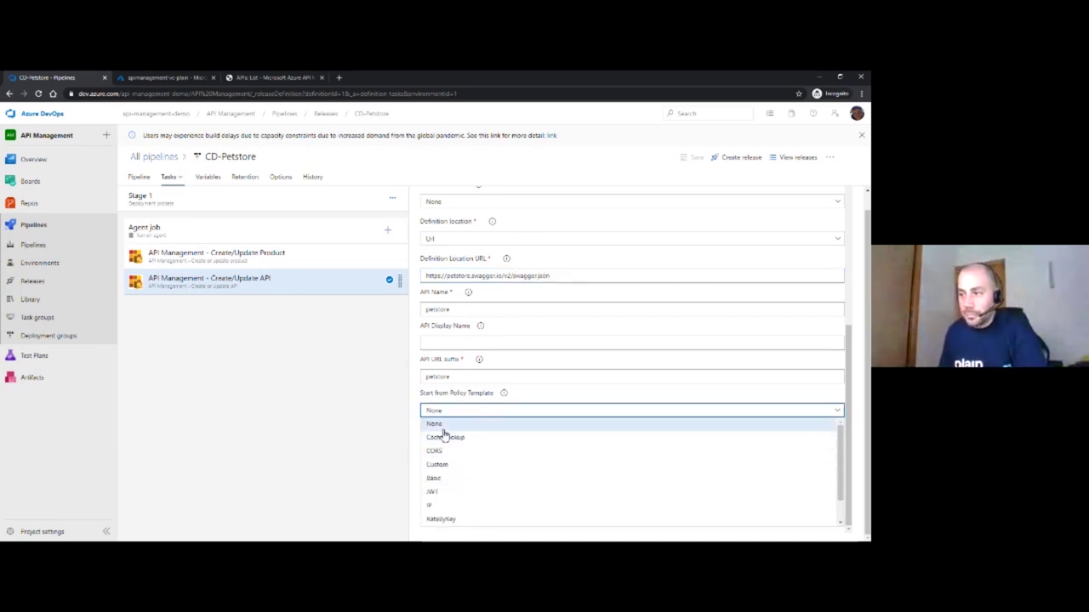
left_click(442, 520)
scroll(488, 449, "down", 3)
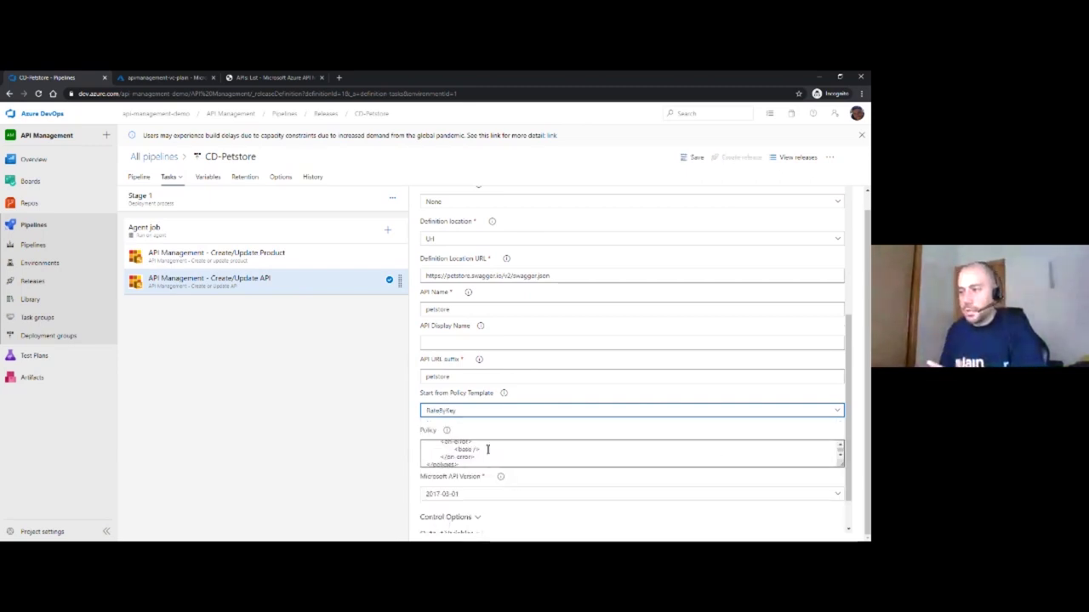
scroll(487, 449, "up", 3)
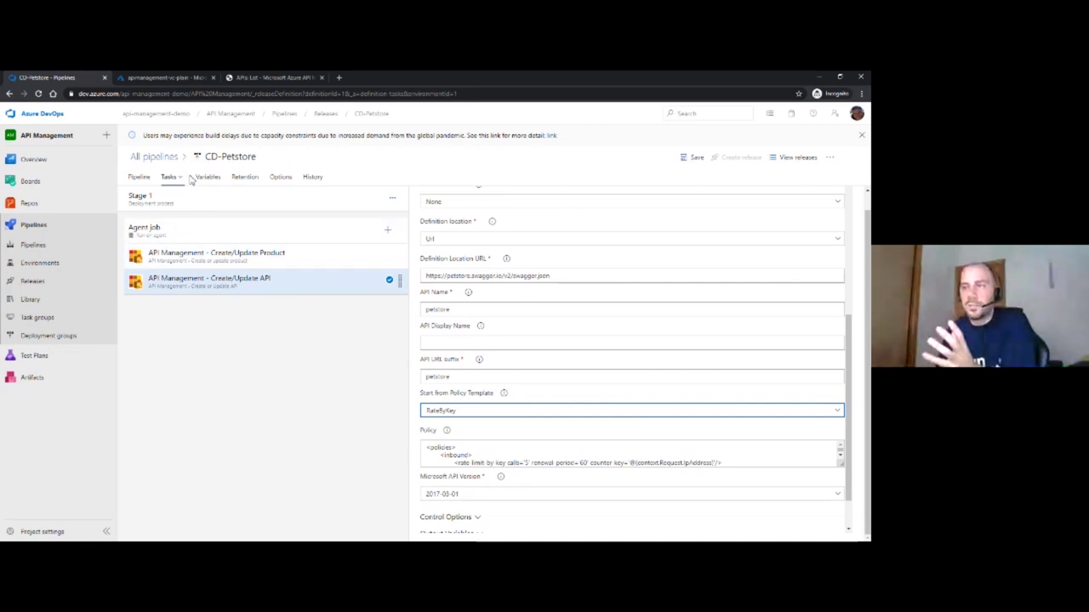
Leave the pipeline editor without saving and check the Stage 2 deployment logs of CD-Petstore's Release-6
left_click(166, 162)
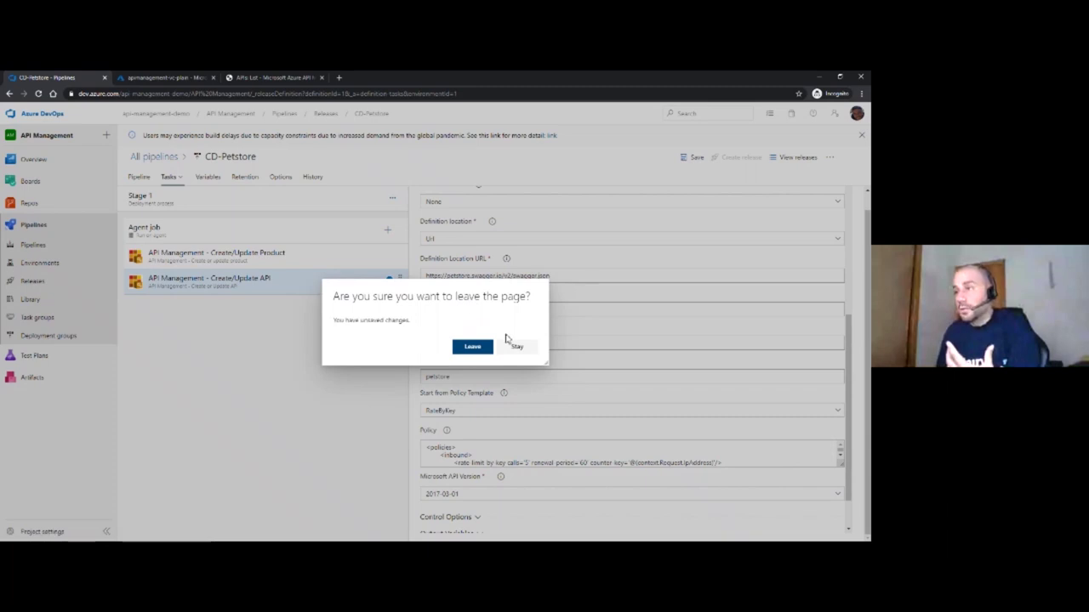
left_click(458, 348)
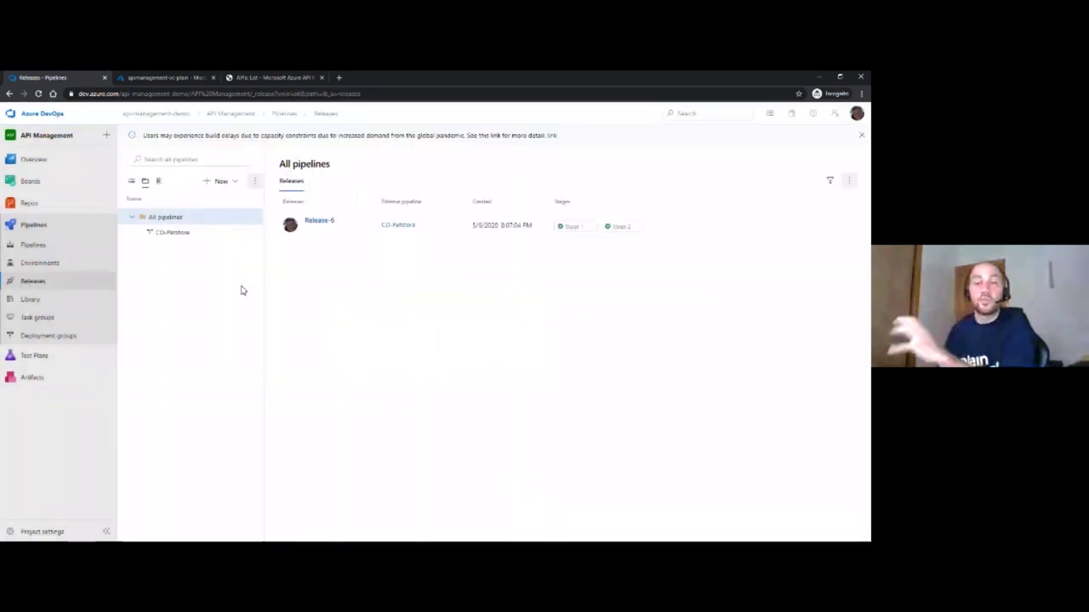
left_click(168, 233)
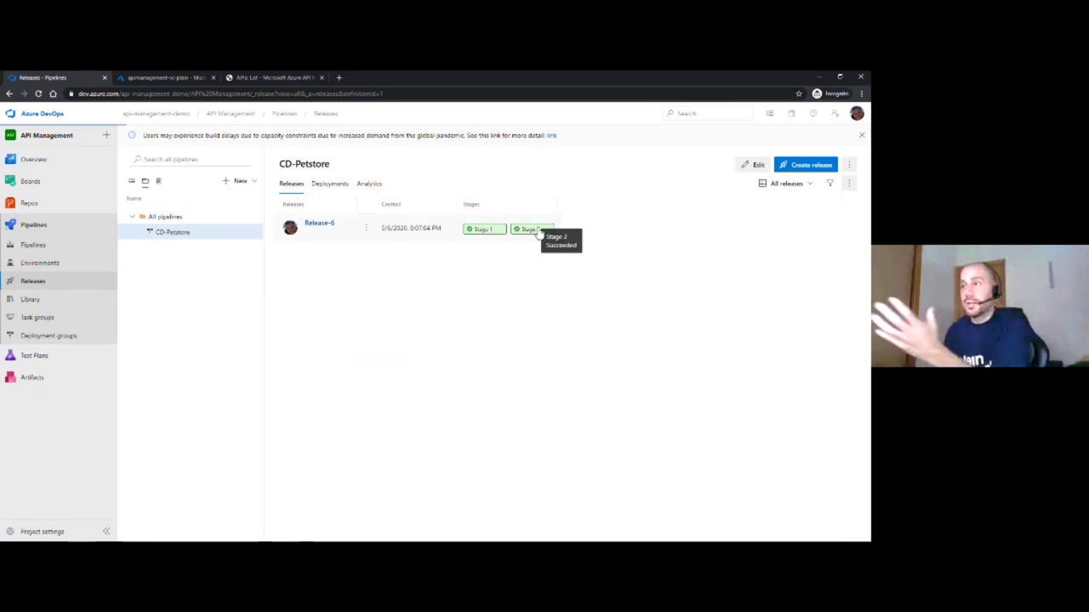
left_click(539, 231)
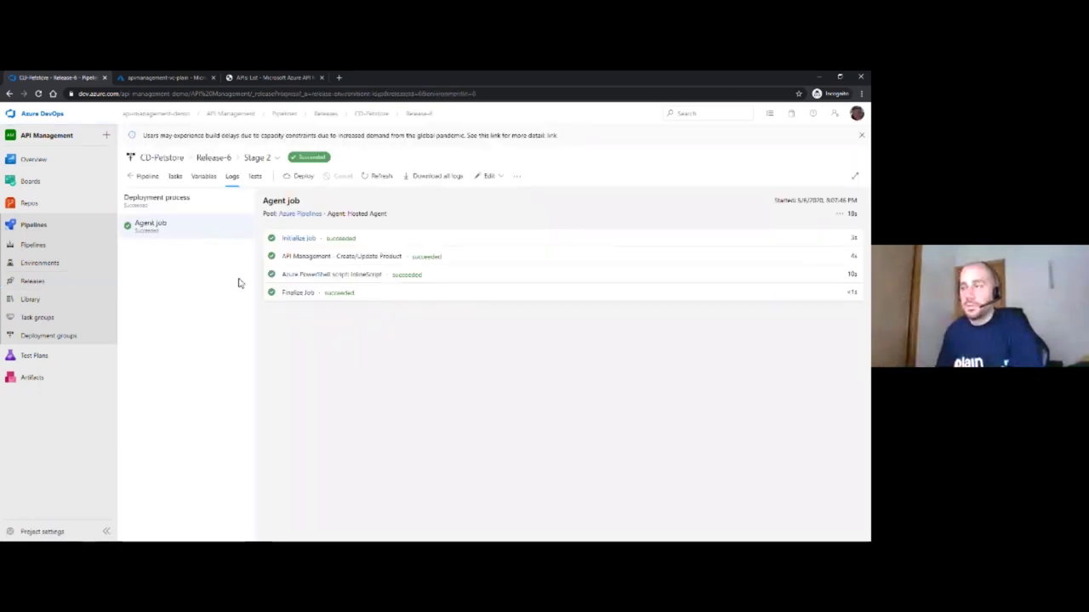
key("alt+Left")
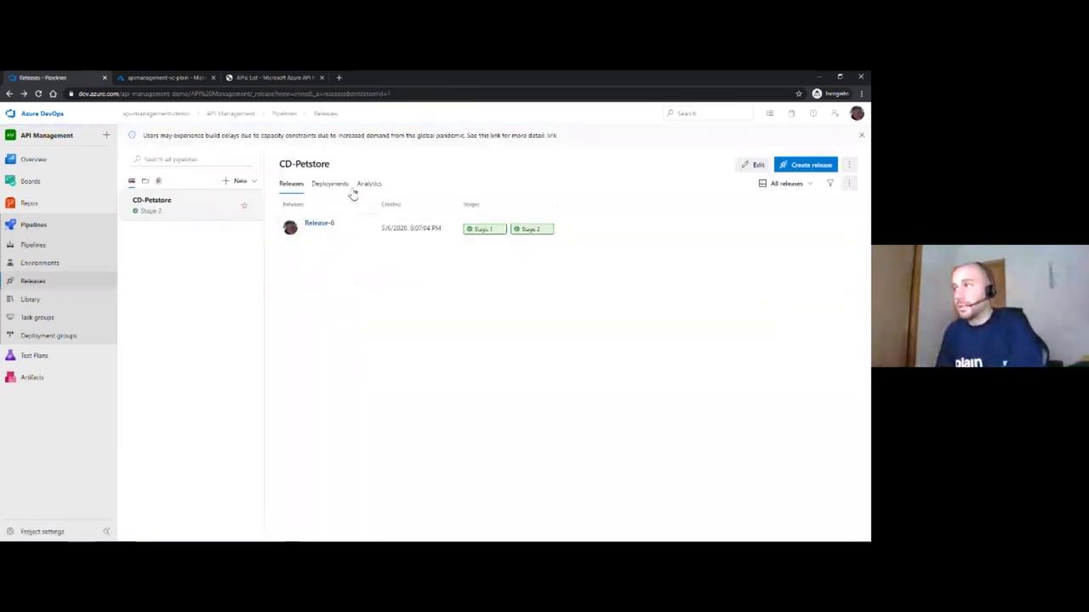
Open CD-Petstore for editing and examine Stage 2's API Management - Create/Update Product task, highlighting the Product name PetStoreApp
left_click(754, 165)
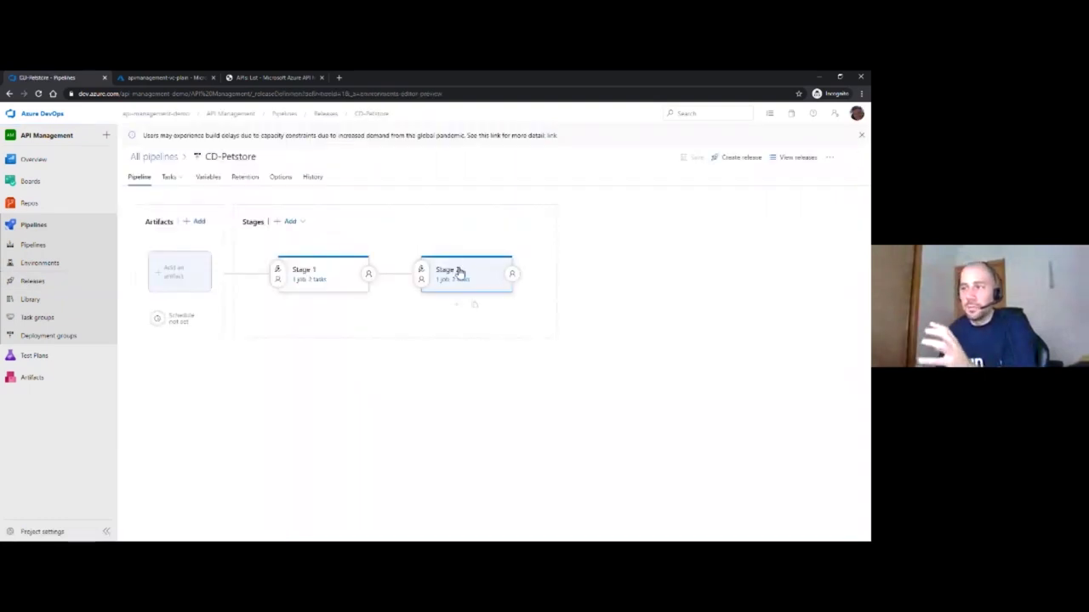
left_click(456, 279)
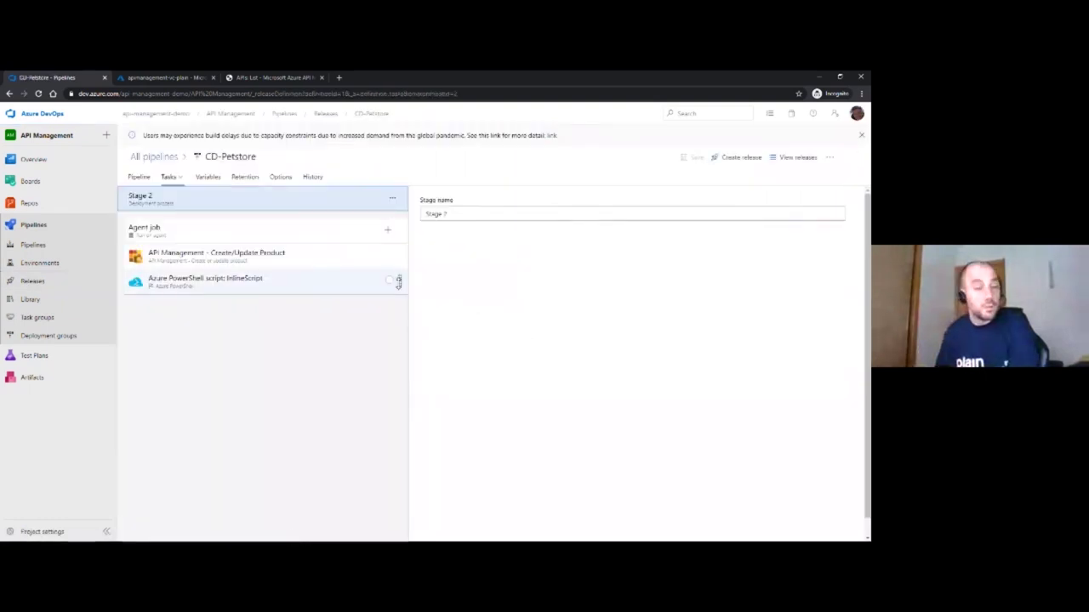
left_click(286, 264)
scroll(522, 361, "down", 1)
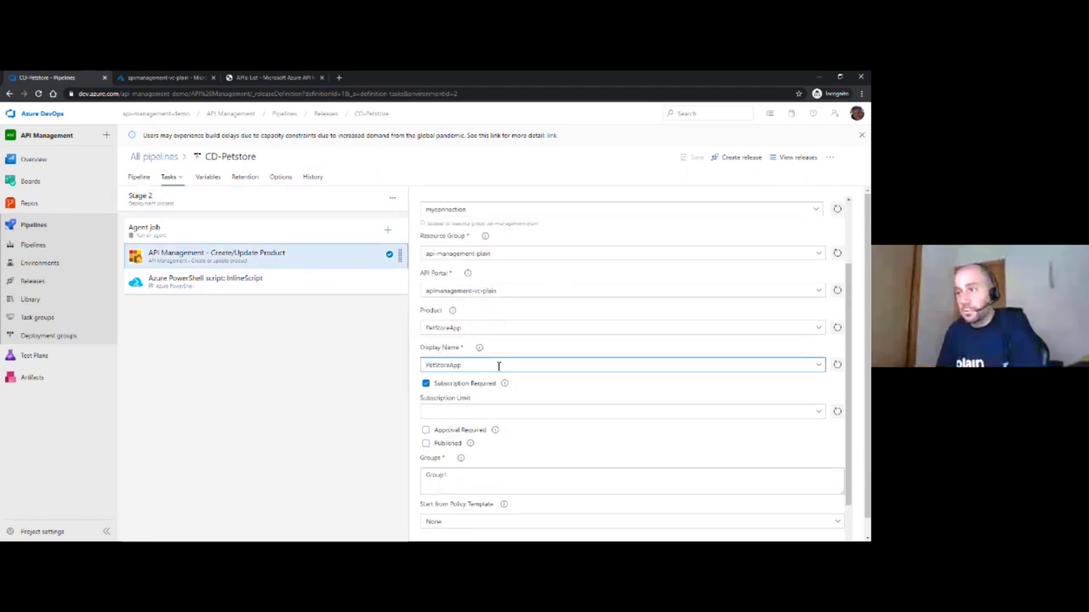
left_click_drag(468, 330, 411, 332)
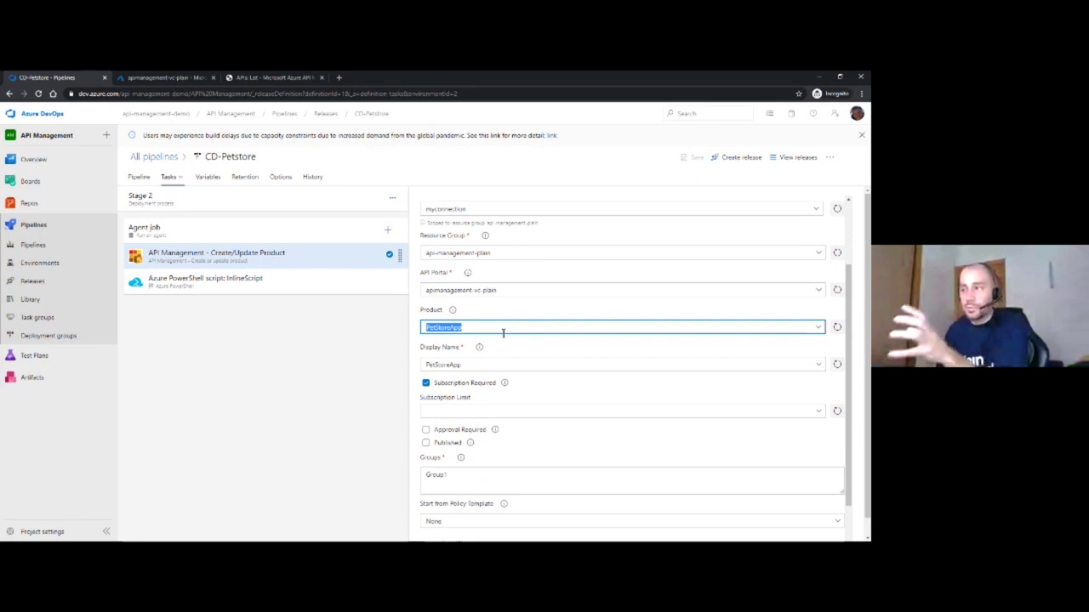
scroll(503, 333, "down", 1)
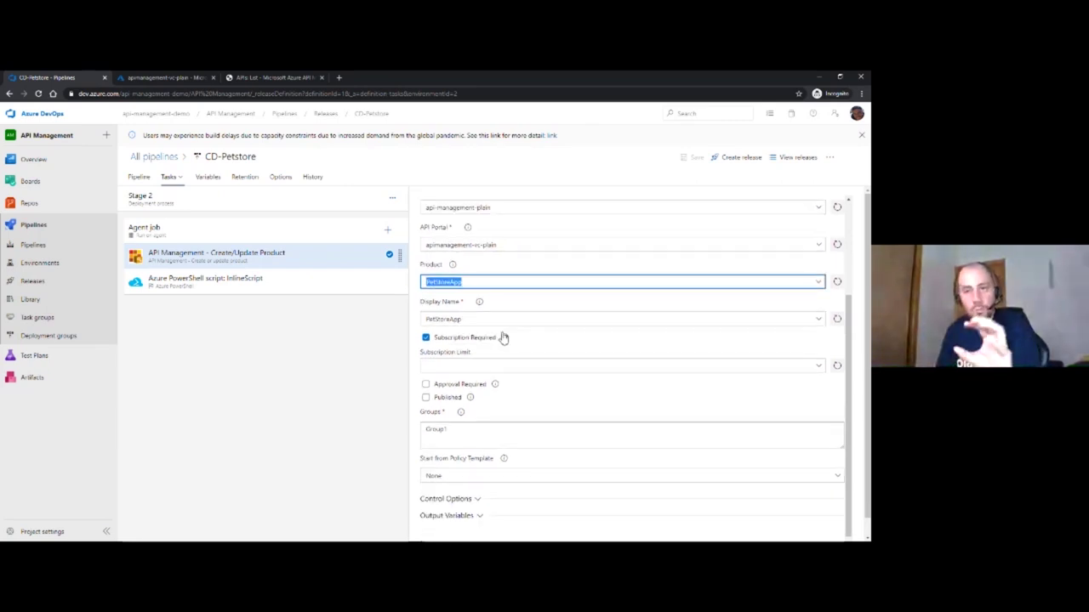
scroll(503, 338, "down", 1)
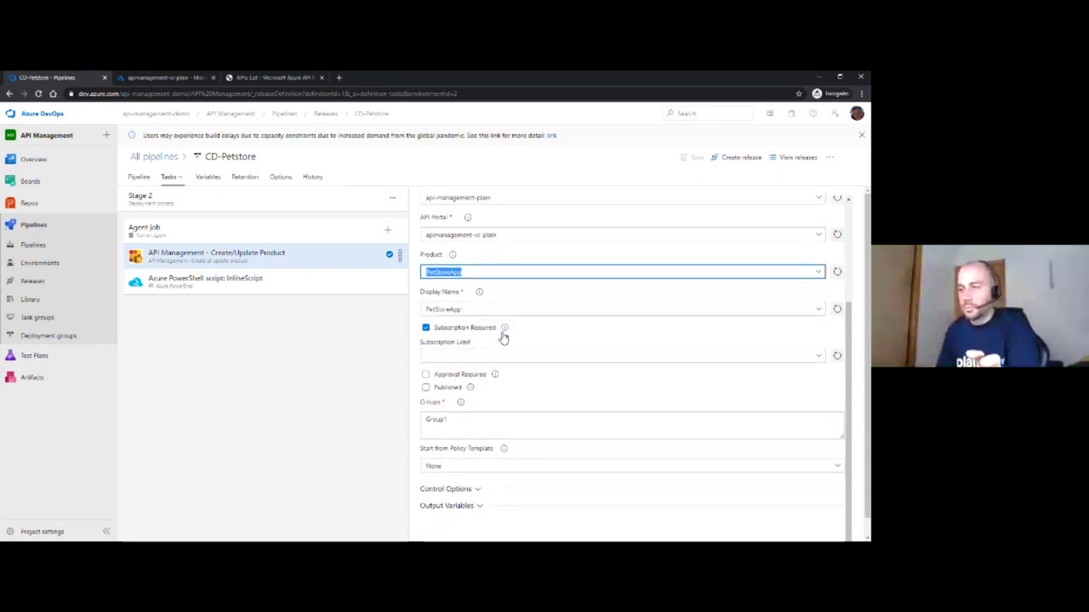
Examine the Azure PowerShell task's inline script, highlighting the Add-AzApiManagementApiToProduct command with its ApiId petstore and ProductId PetStoreApp
left_click(308, 285)
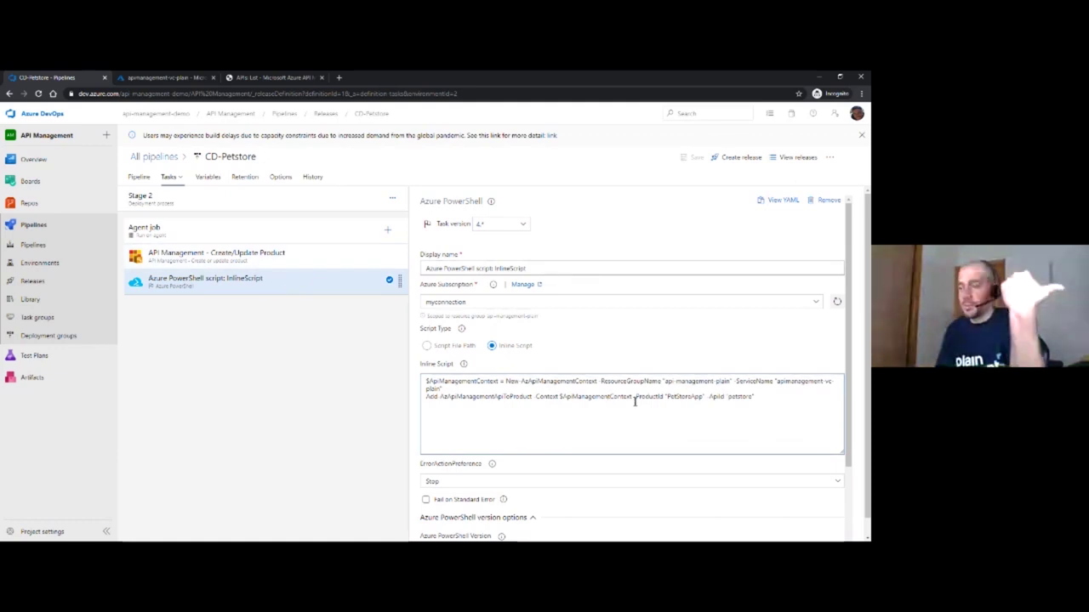
left_click_drag(769, 401, 441, 364)
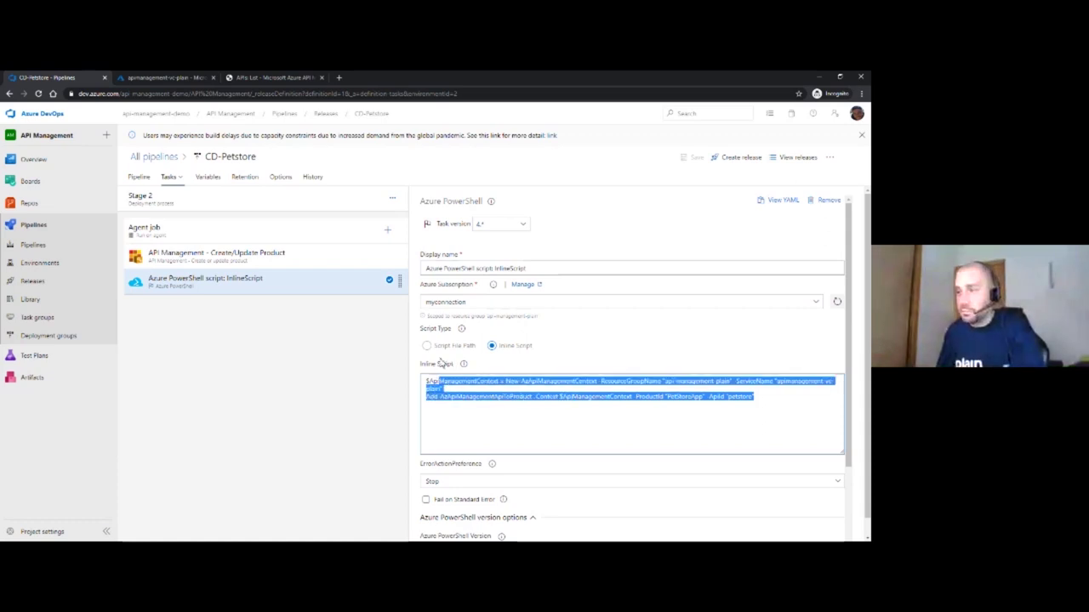
left_click(495, 417)
left_click_drag(428, 398, 760, 409)
left_click(741, 412)
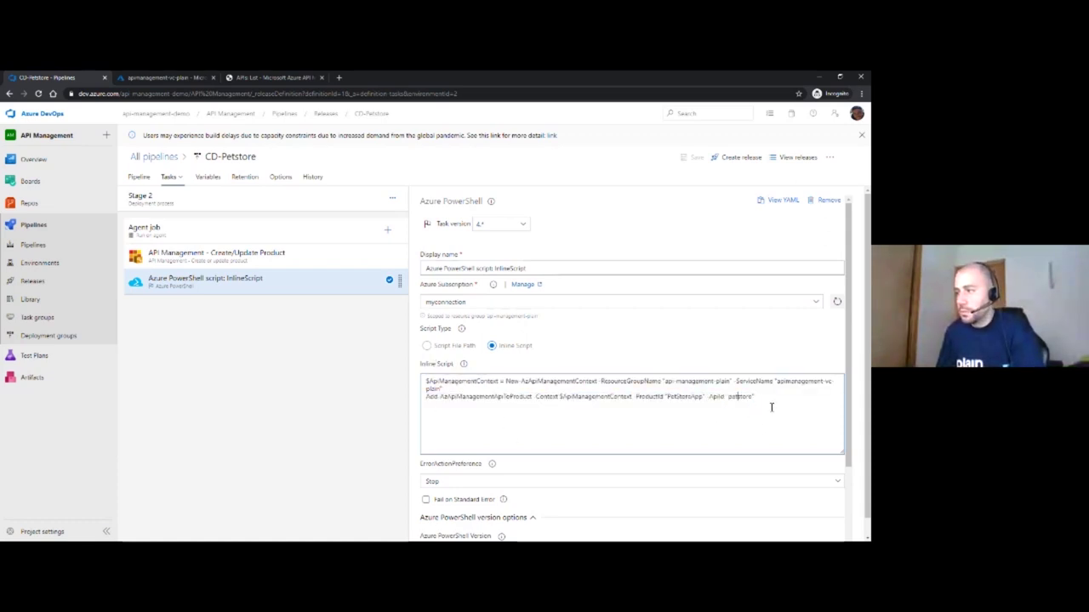
double_click(737, 397)
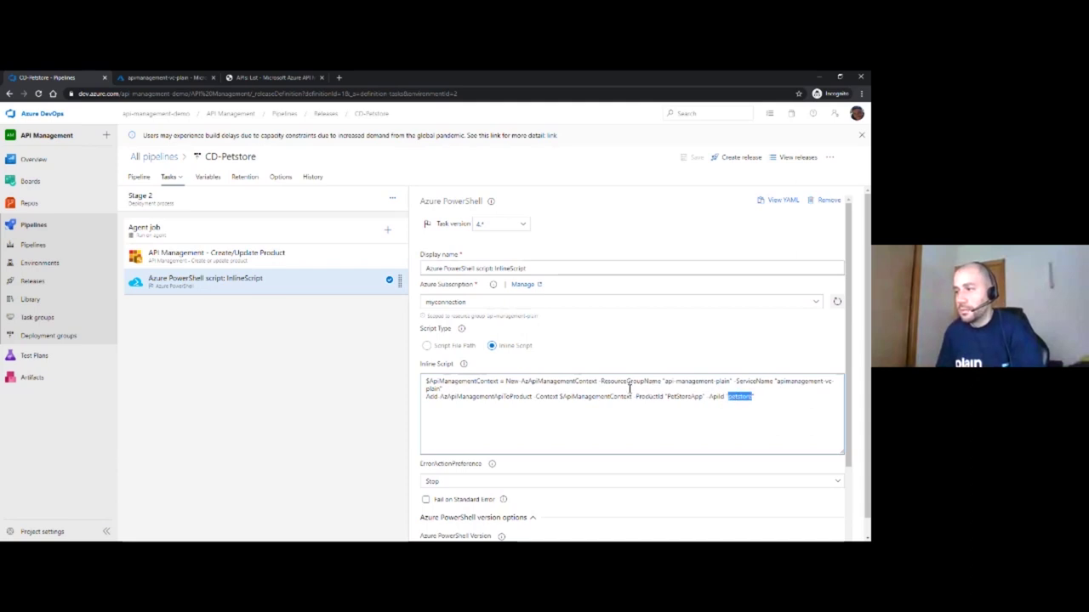
double_click(679, 398)
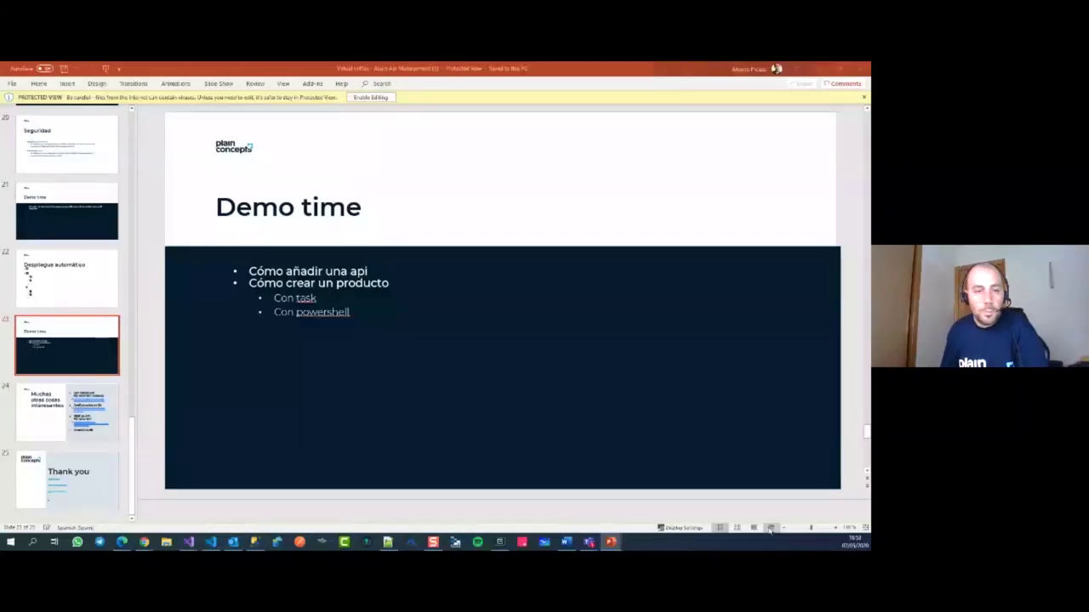
Switch to PowerPoint, start the slide show from the Demo time slide and advance to the Muchas otras cosas interesantes slide
left_click(769, 528)
left_click(309, 434)
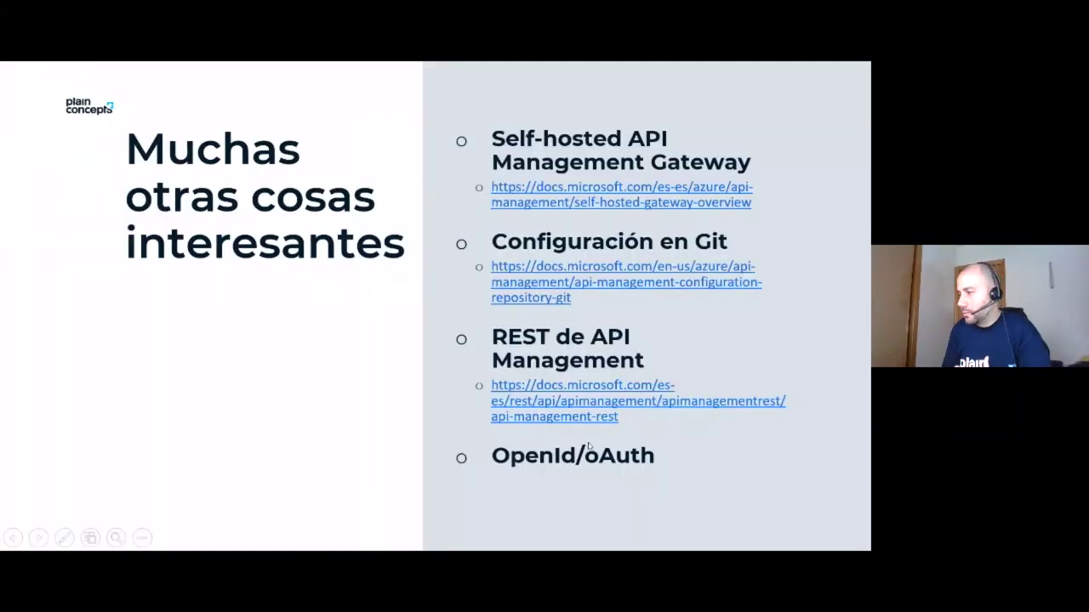